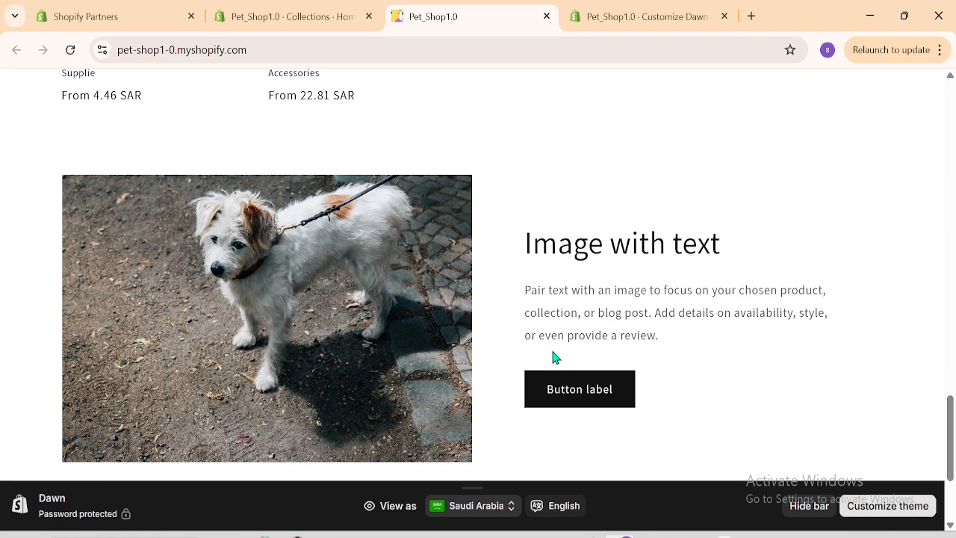
Switch to the theme editor for the Dawn theme and return to the home page's section list
click(609, 9)
click(52, 134)
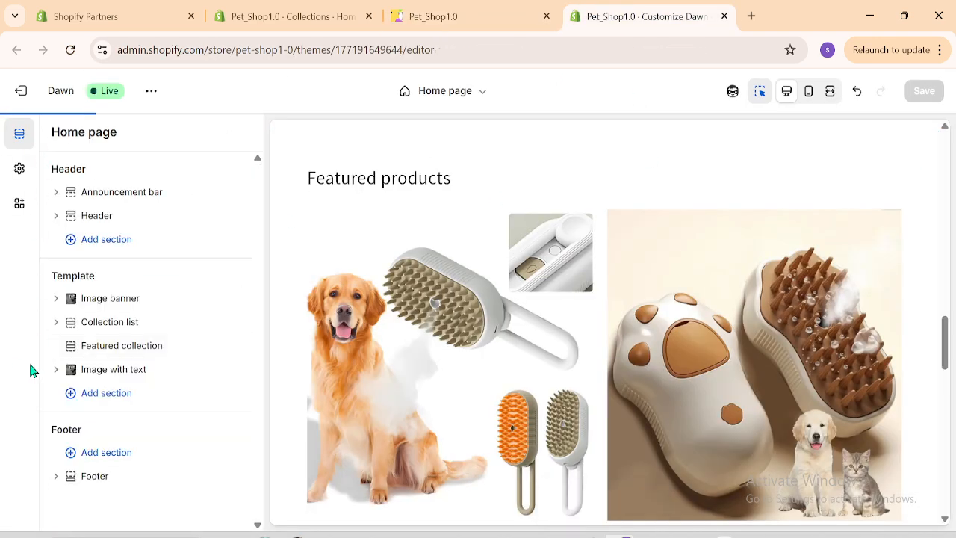
Try the Image with text section above Featured collection in the fullscreen preview, and undo the move
drag(71, 379, 70, 337)
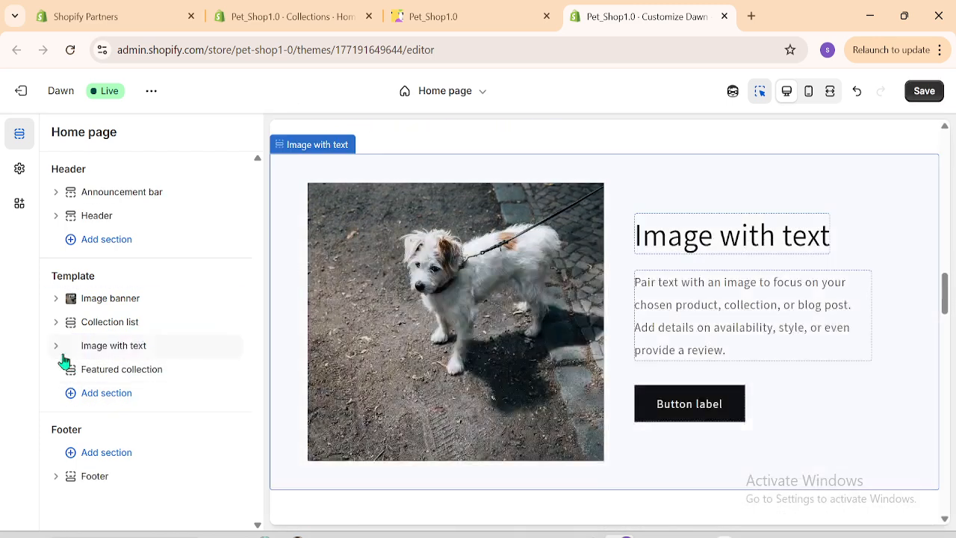
click(831, 92)
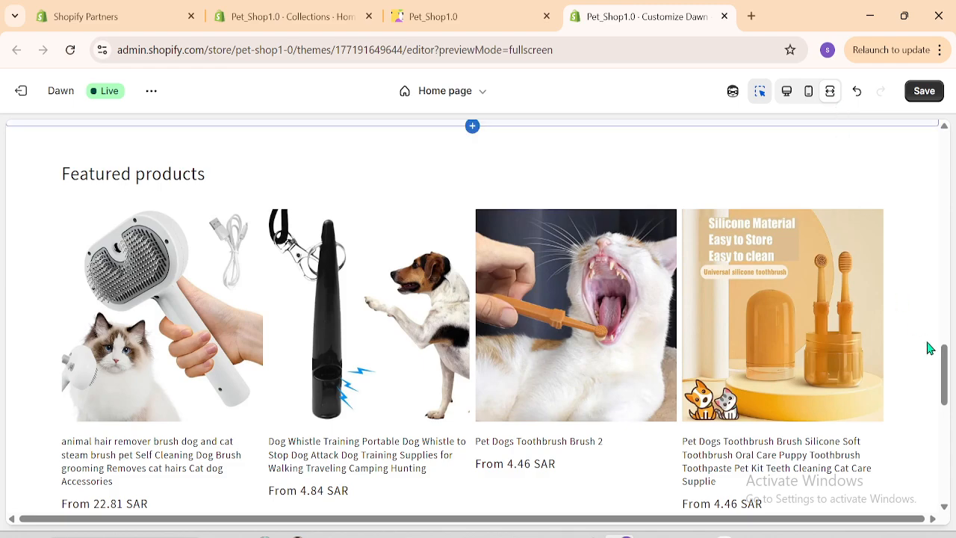
drag(945, 358, 939, 273)
click(786, 92)
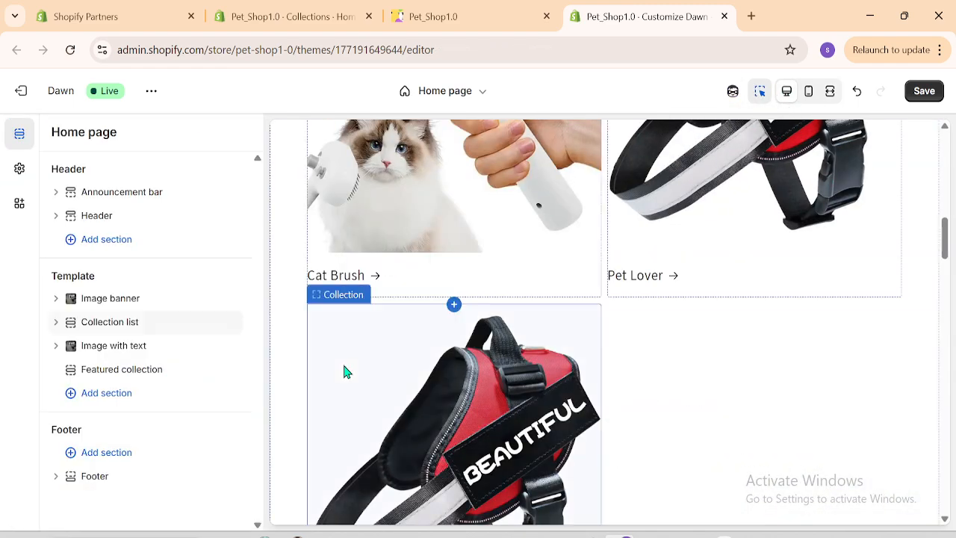
key(ctrl+z)
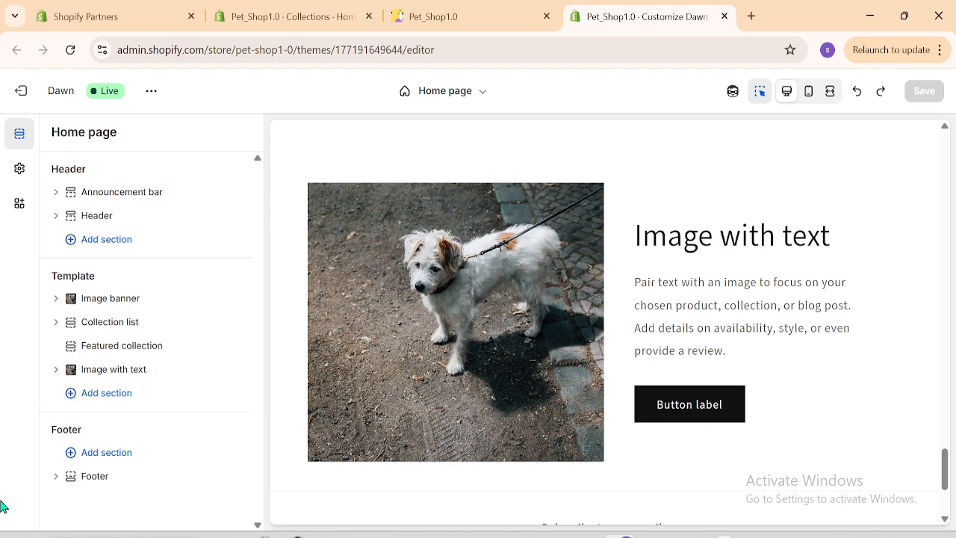
Open the Footer section's settings and set its color scheme to Scheme 4
drag(954, 467, 946, 486)
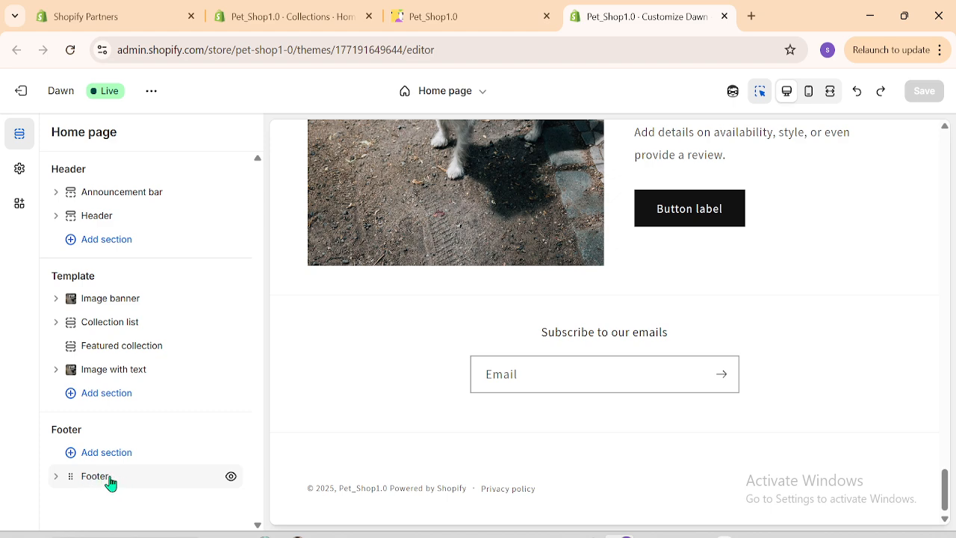
click(54, 480)
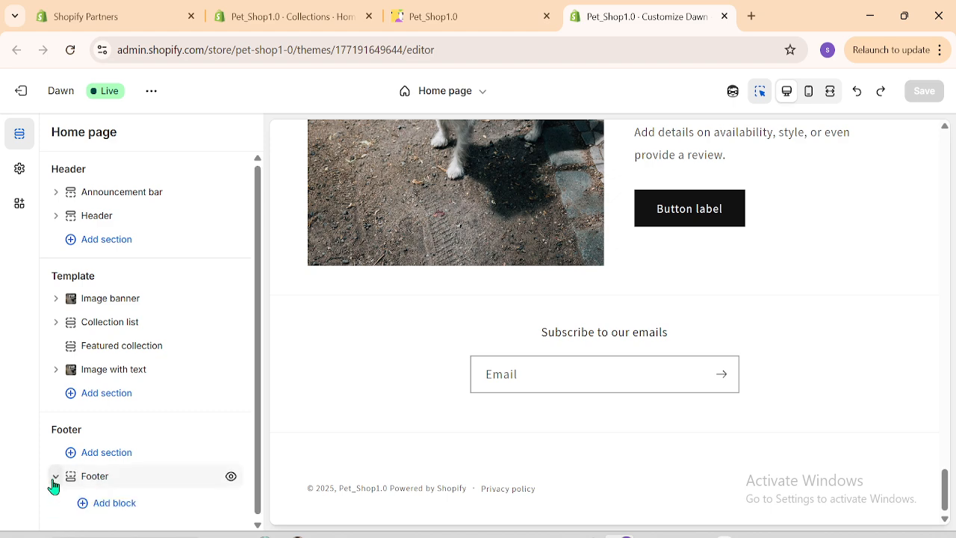
click(96, 479)
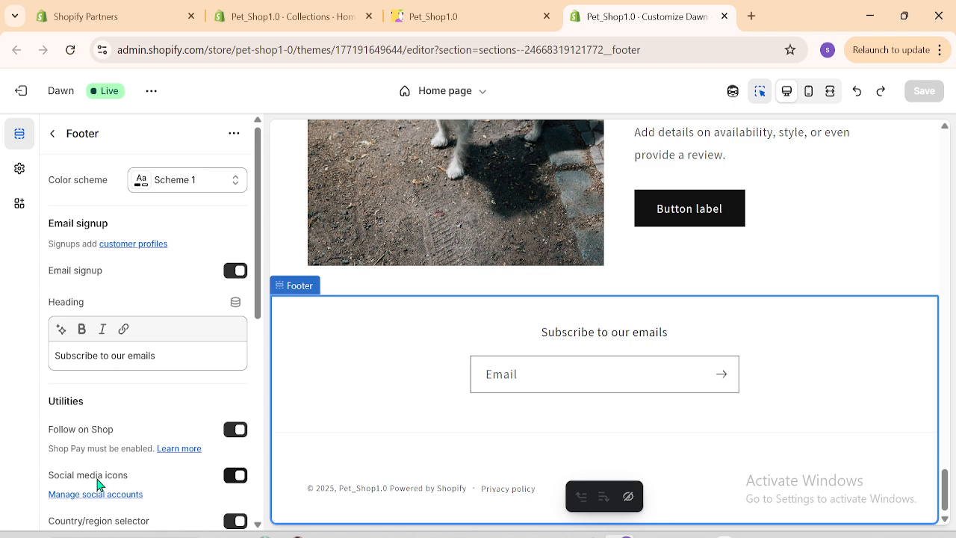
click(203, 180)
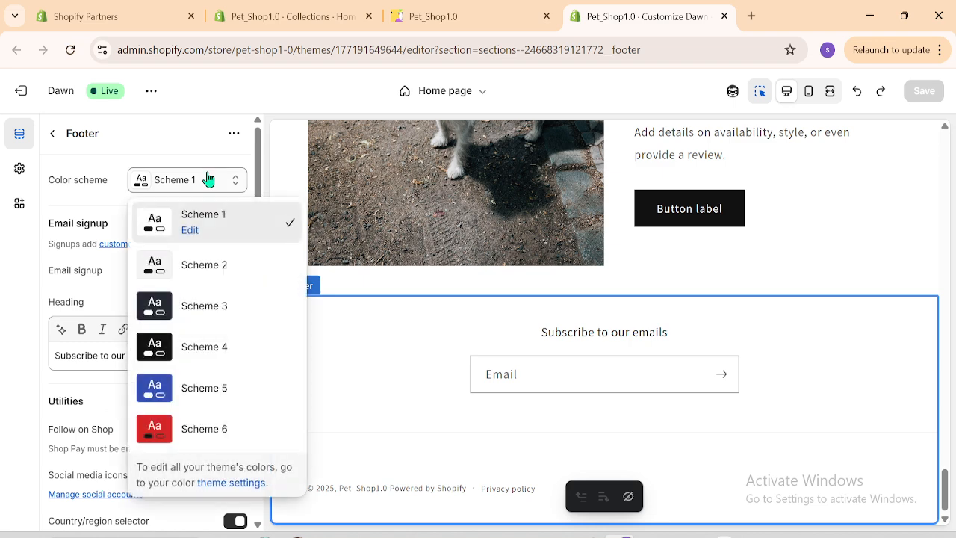
click(209, 363)
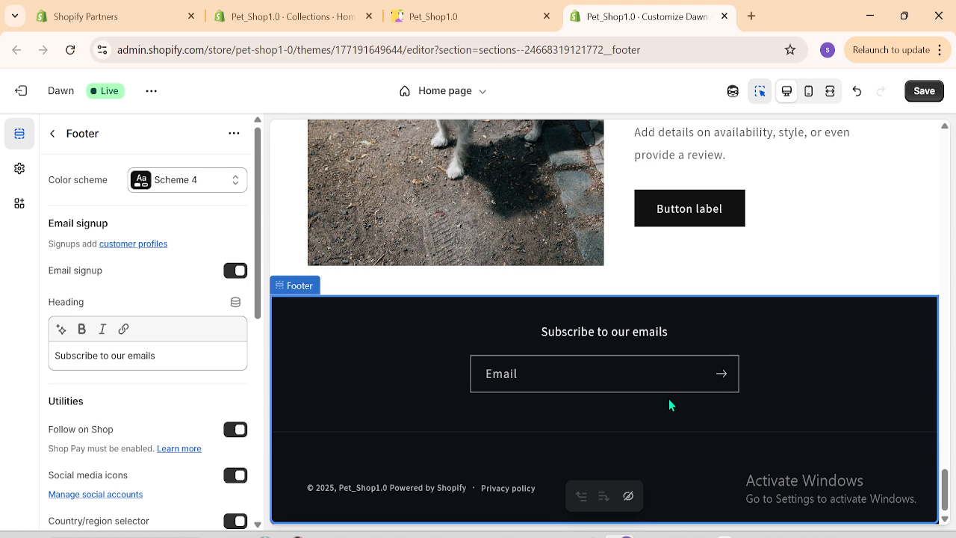
Try the footer without its email signup, re-enable it, and review the heading and utilities settings
click(235, 272)
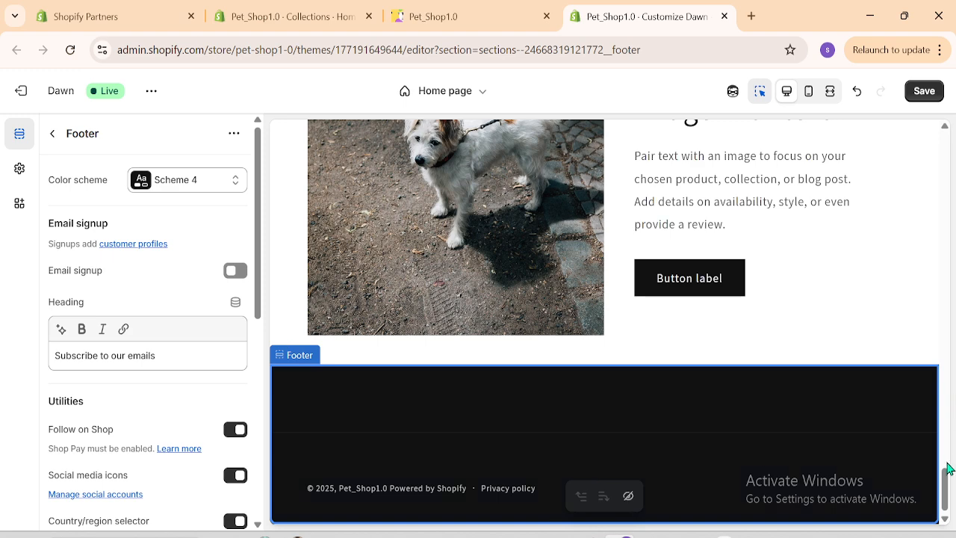
click(234, 272)
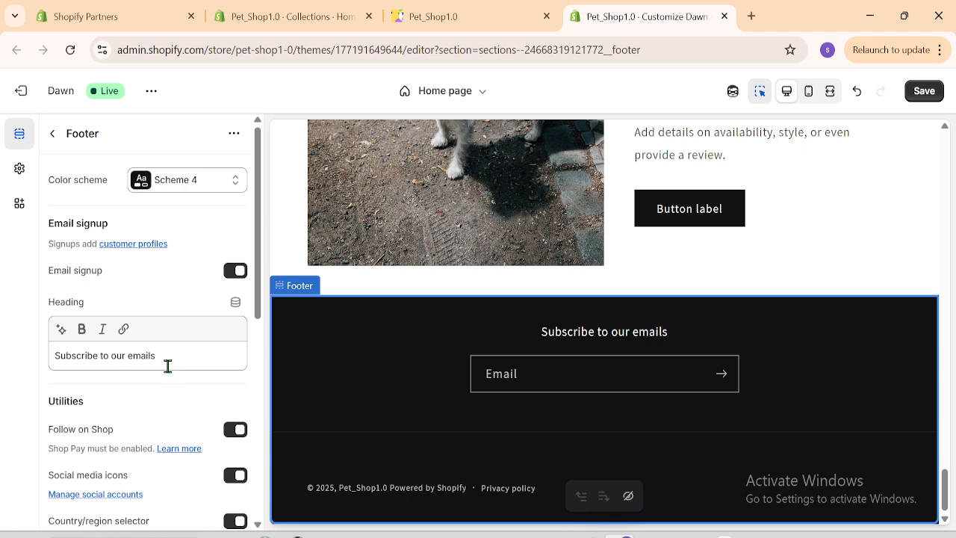
click(168, 362)
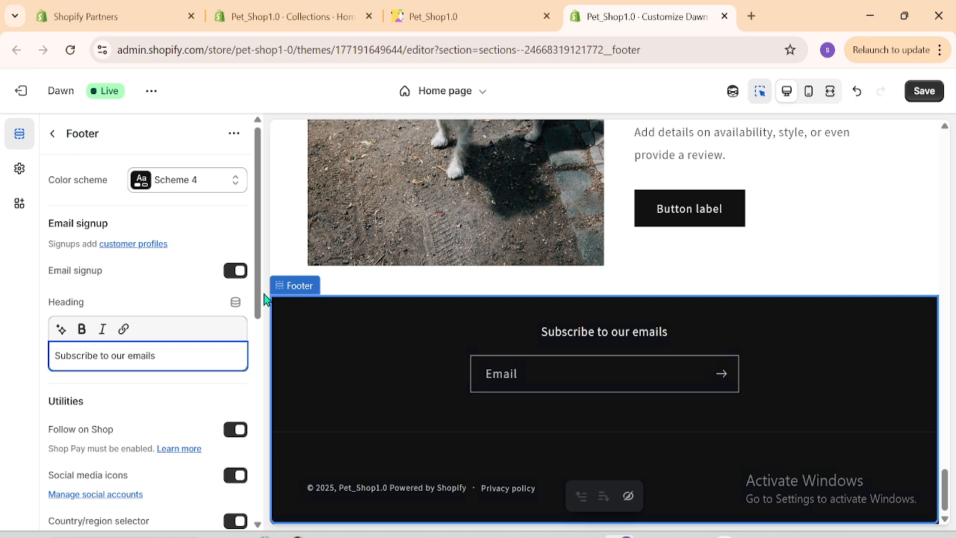
drag(265, 299, 271, 376)
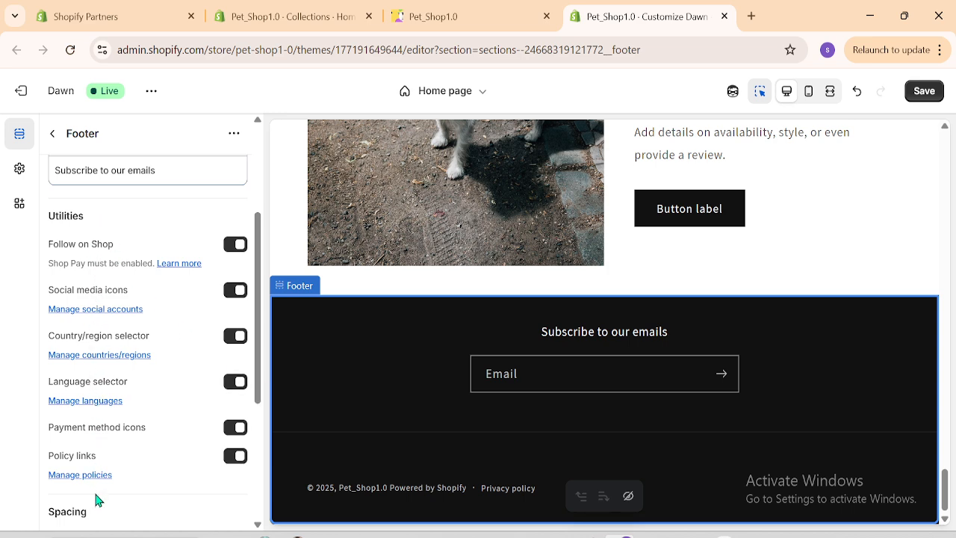
drag(260, 384, 274, 160)
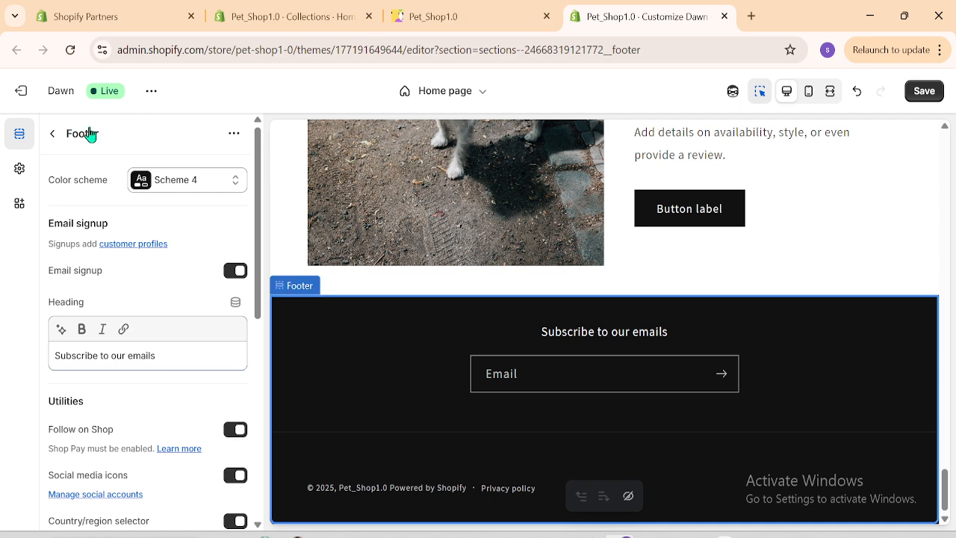
Return to the section list and add a Menu block to the footer
click(52, 136)
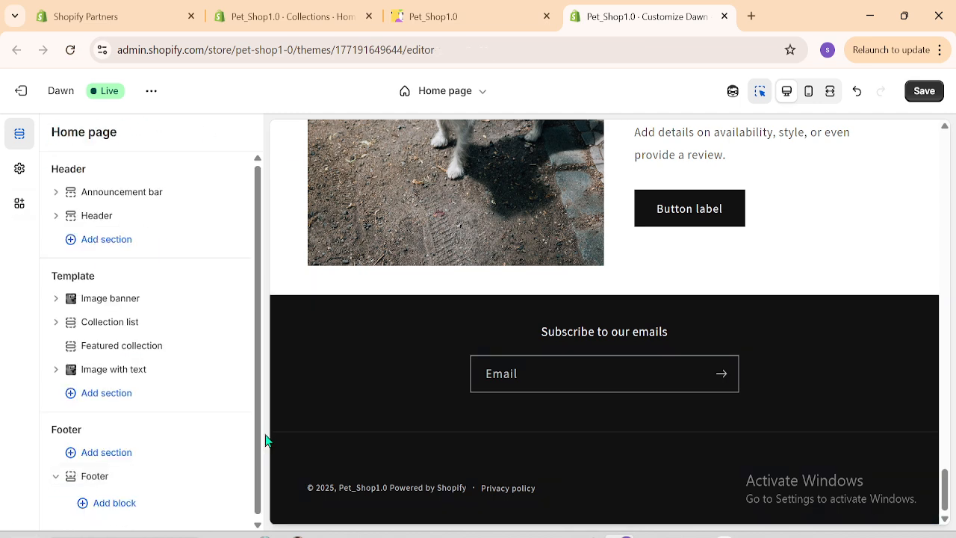
click(107, 508)
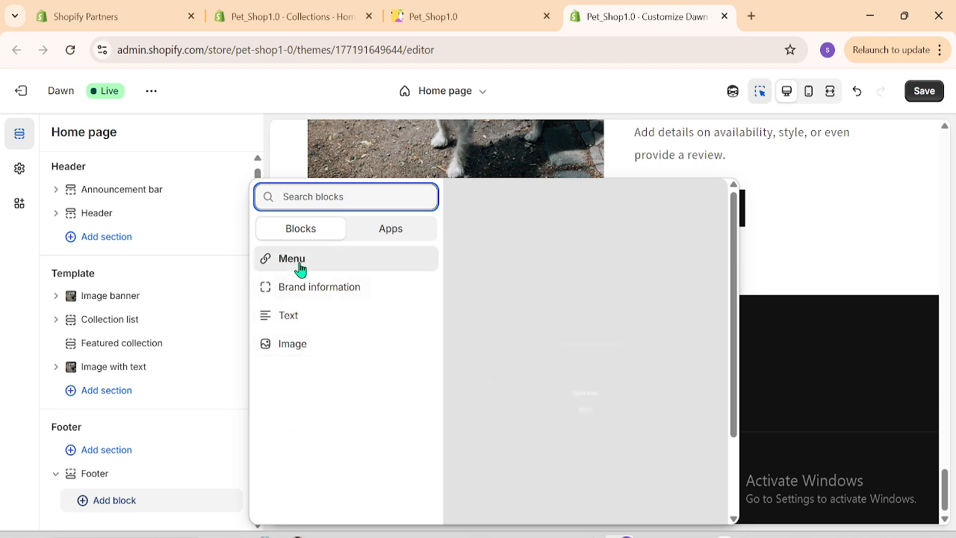
click(273, 260)
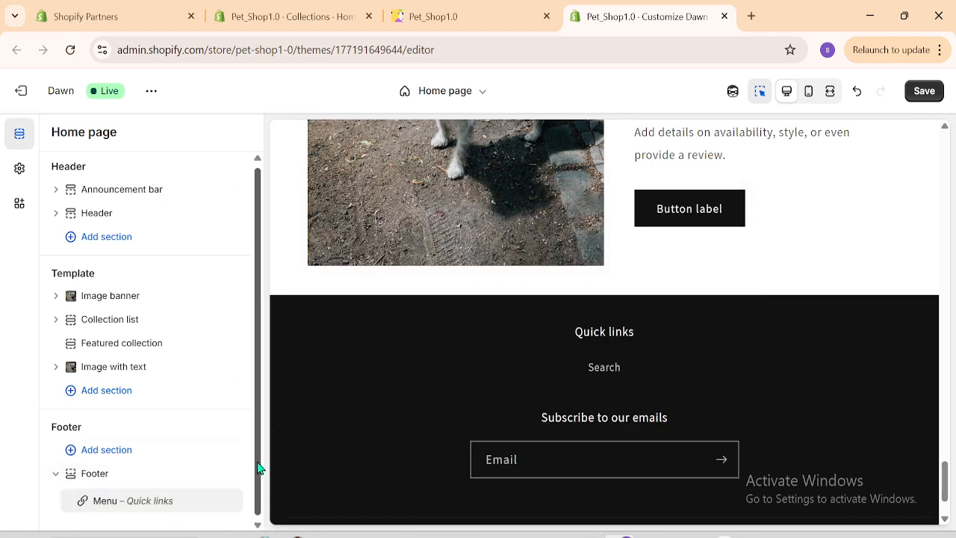
Replace the Quick links block's menu with Customer account main menu and check the footer in the fullscreen preview
click(135, 506)
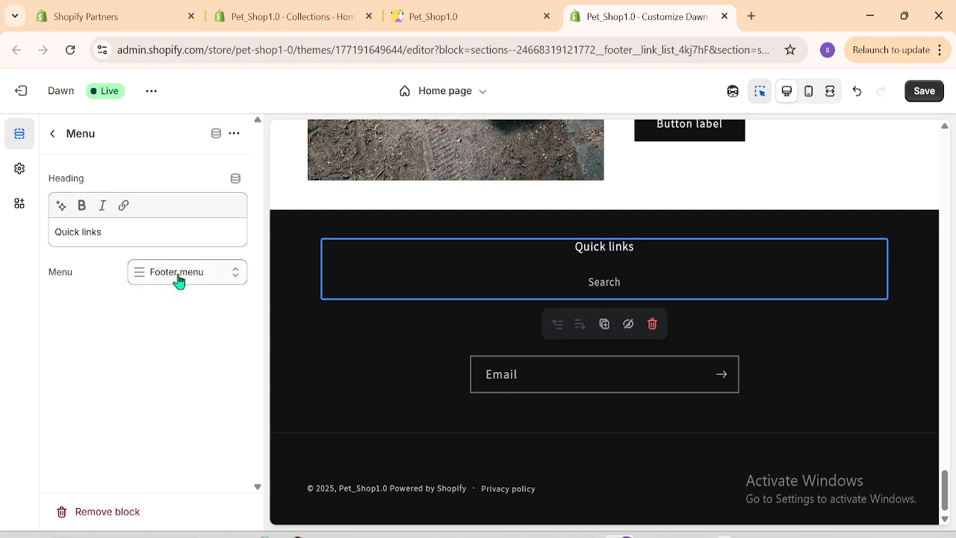
click(178, 281)
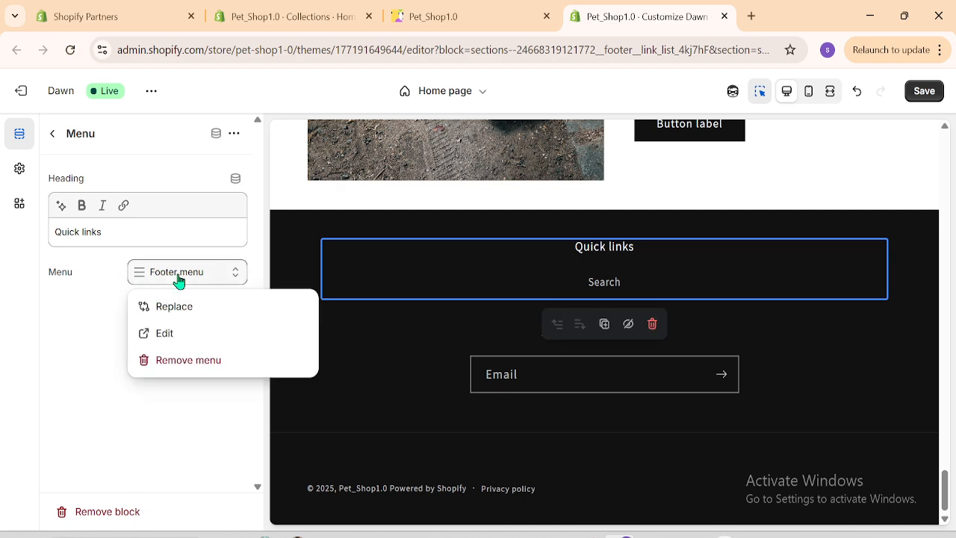
click(183, 319)
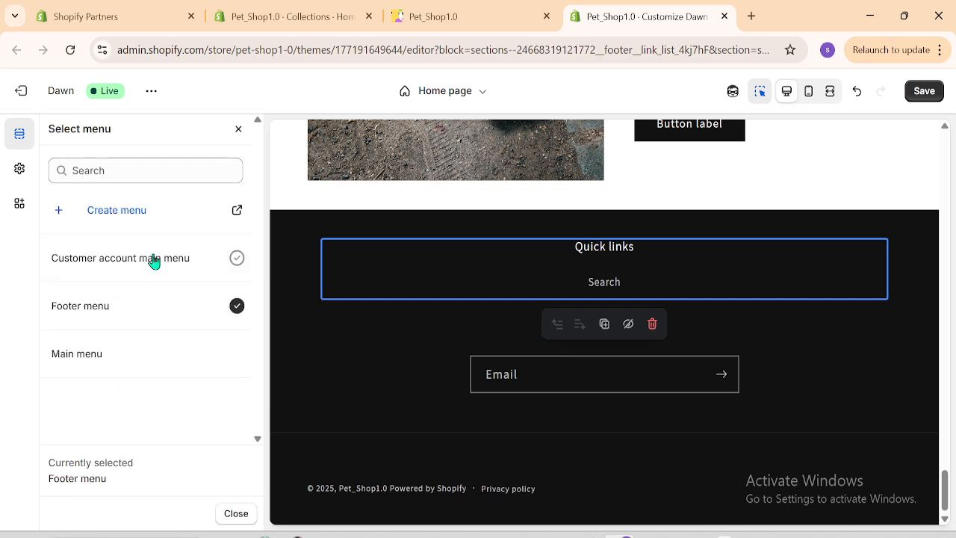
click(151, 258)
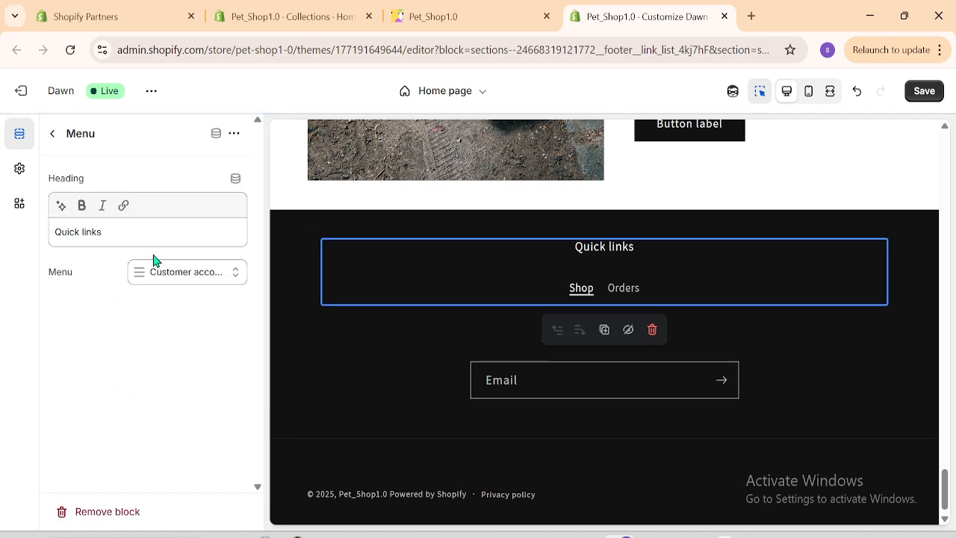
click(831, 90)
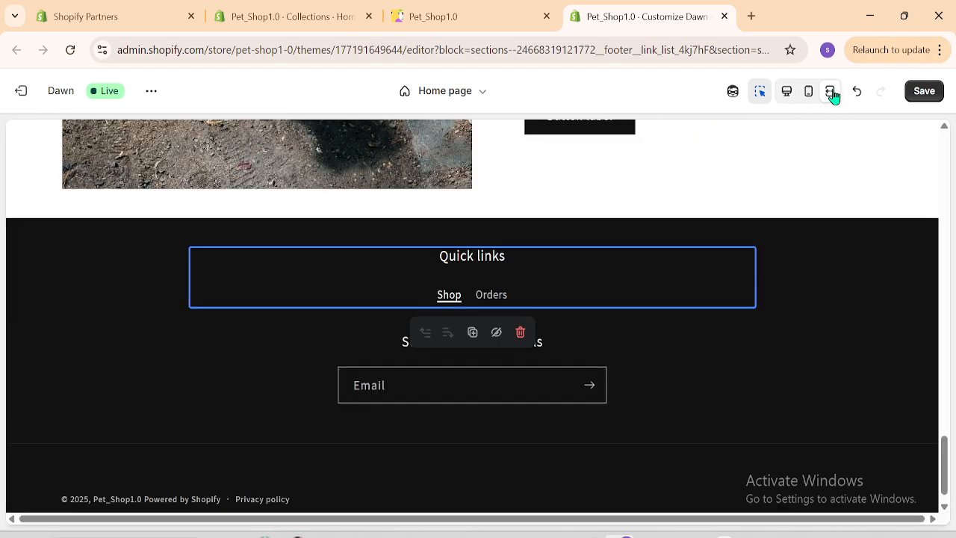
click(788, 91)
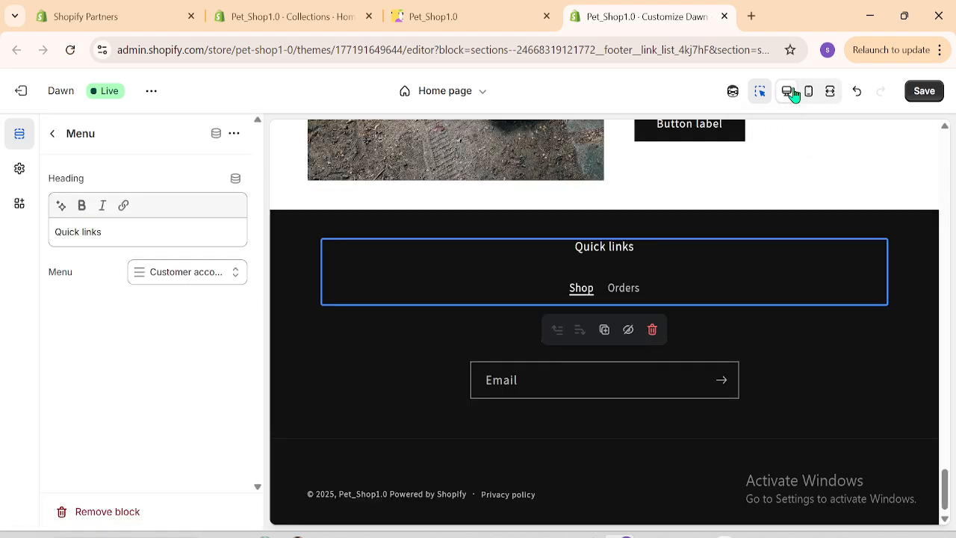
Add a Brand information block below the footer's Menu block and open the new block's settings
click(53, 134)
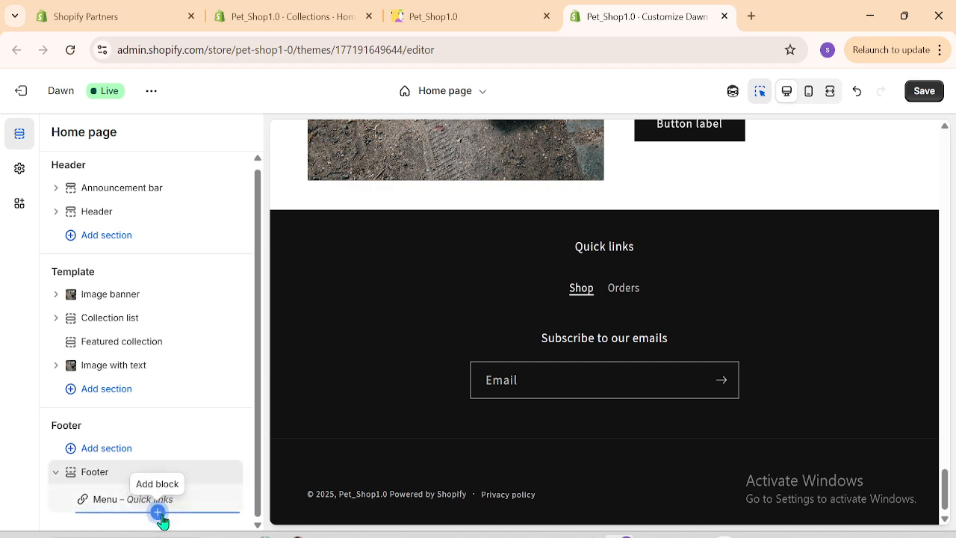
click(157, 513)
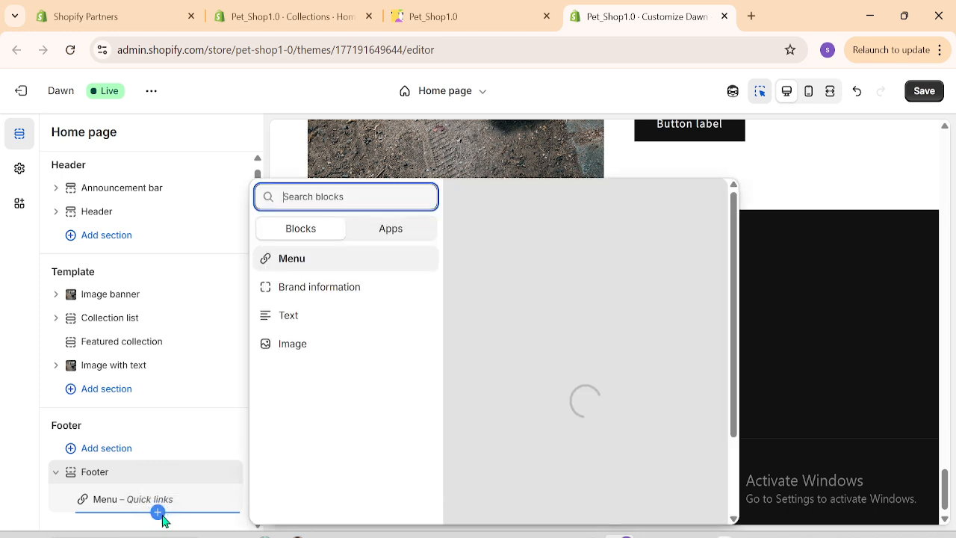
click(305, 292)
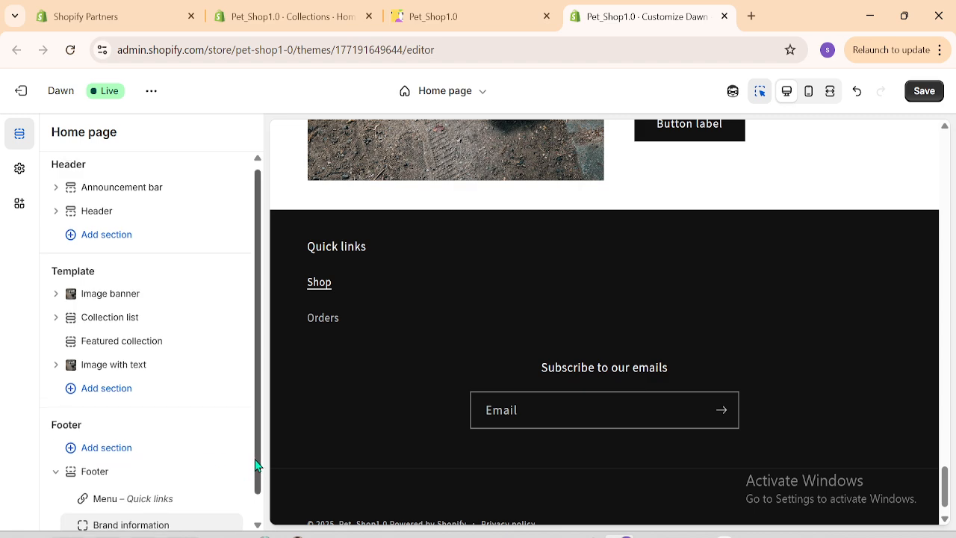
scroll(256, 461, down, 1)
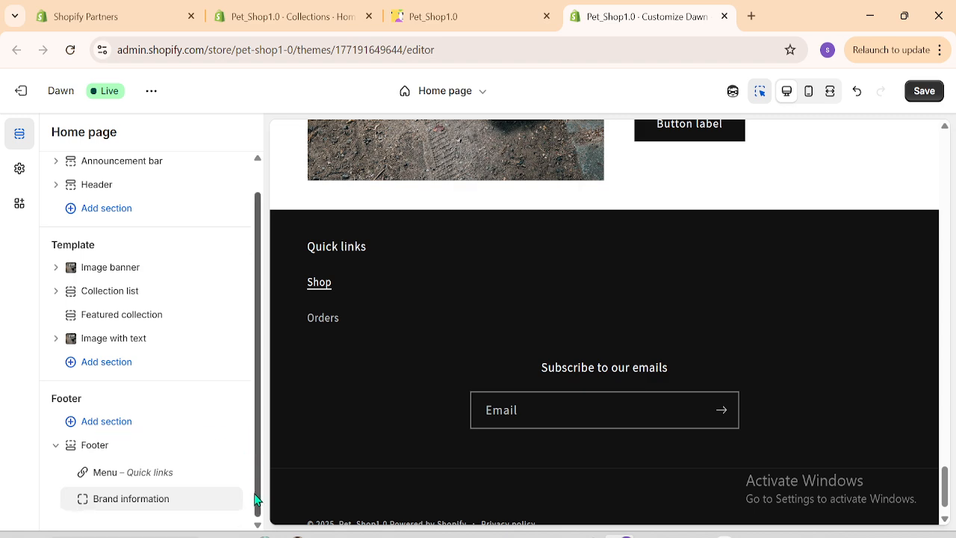
click(120, 502)
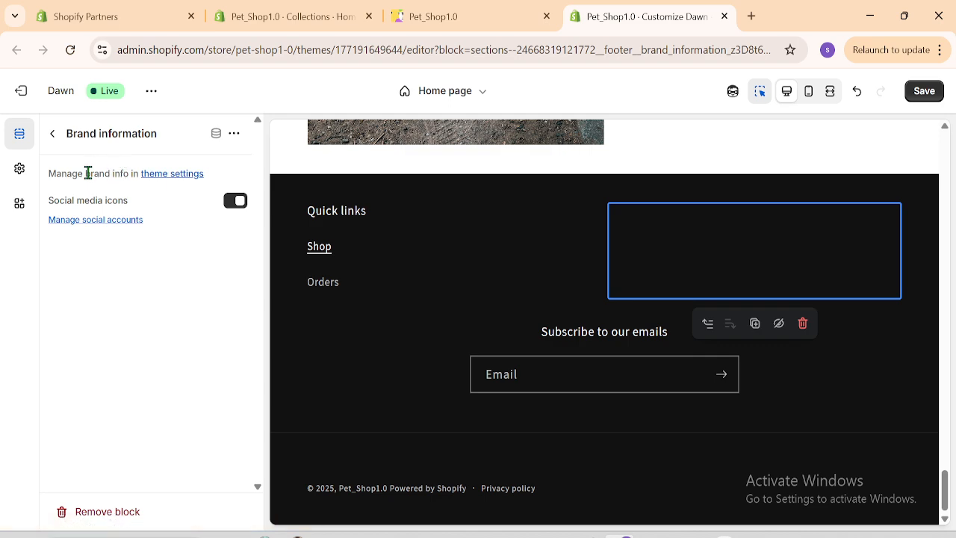
drag(48, 178, 136, 173)
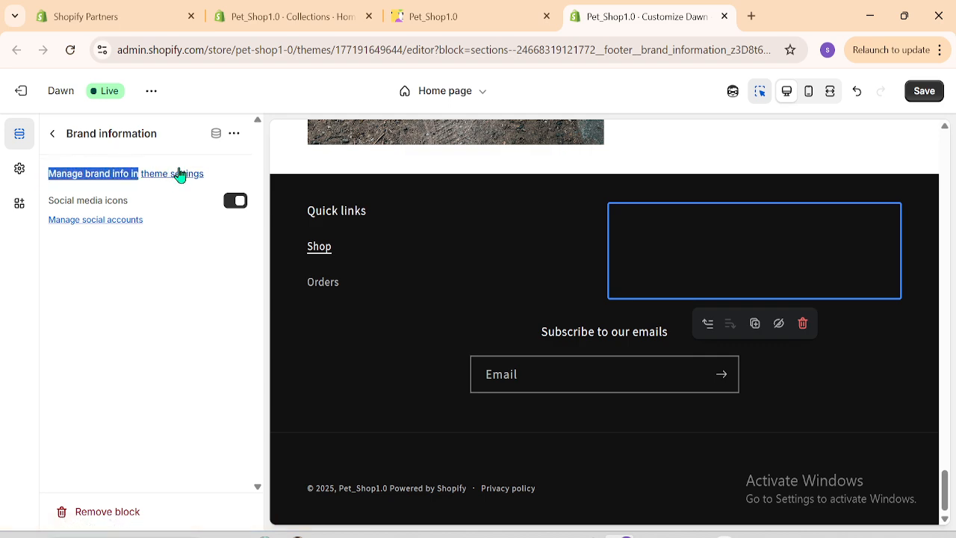
In the theme settings, set the brand information headline to "Amaer Pet store"
click(20, 172)
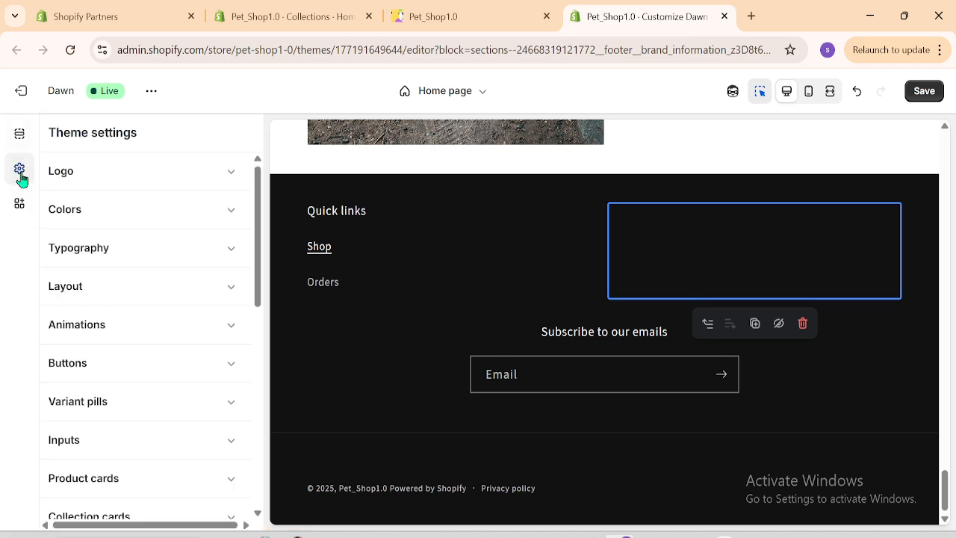
drag(258, 217, 252, 416)
click(113, 284)
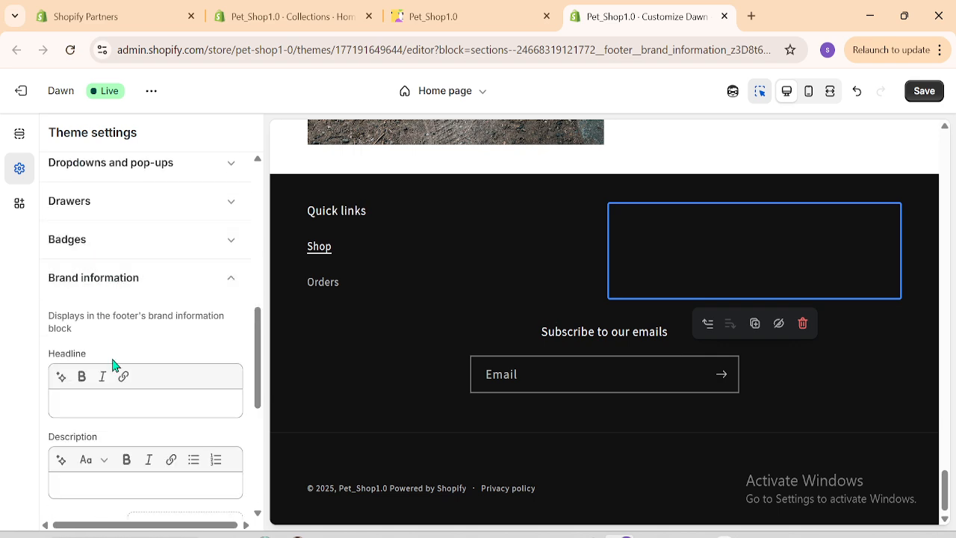
scroll(256, 363, down, 1)
click(64, 357)
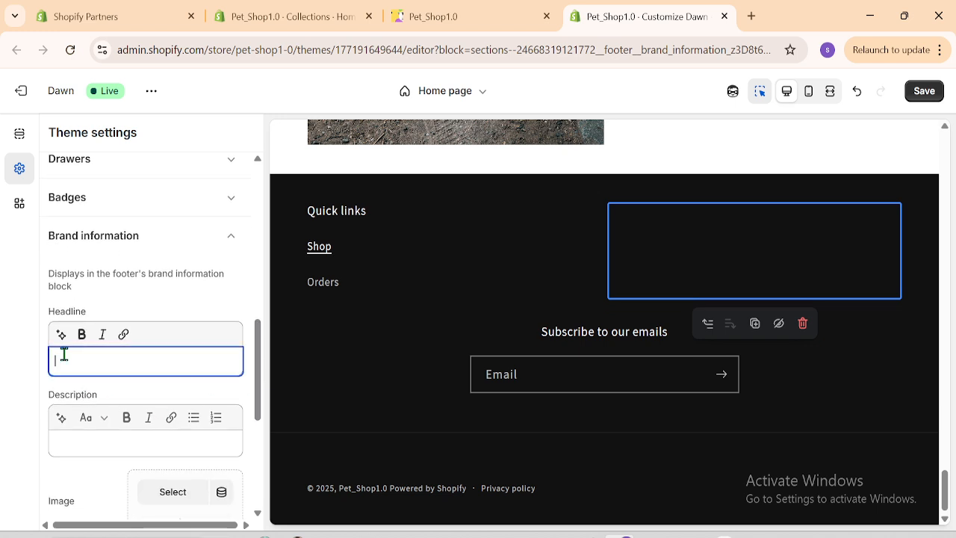
text(Amaer Pet store)
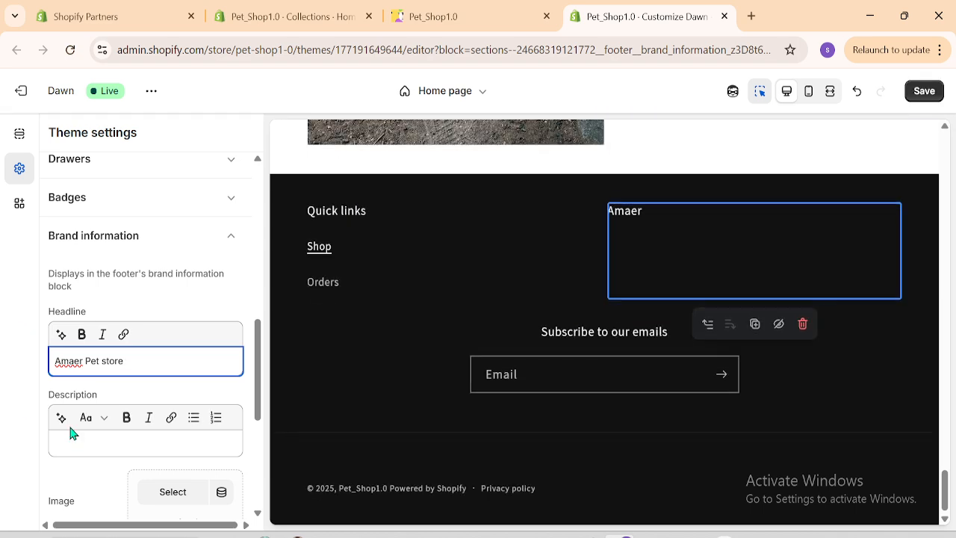
click(63, 420)
click(158, 363)
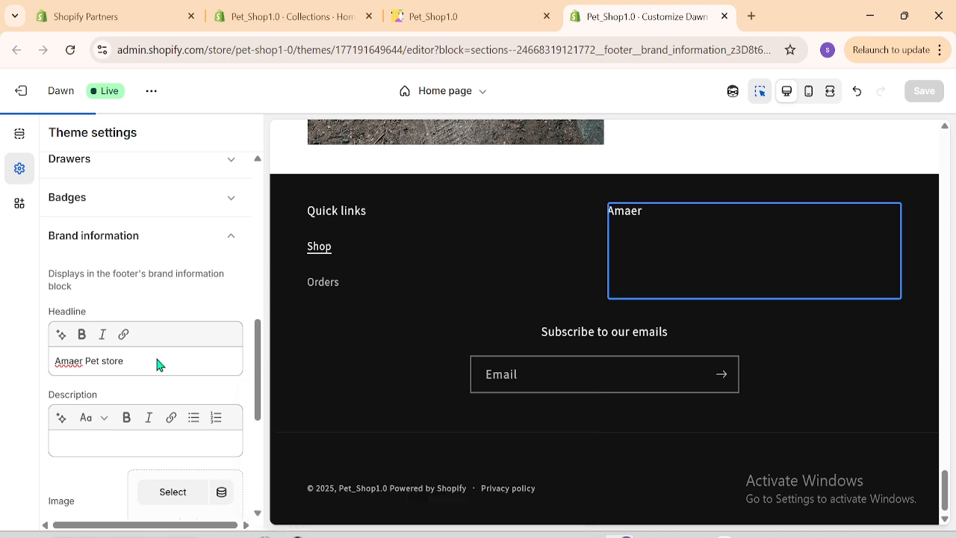
Generate the brand information description in the Expert tone from the headline text "Amaer Pet store" and keep the generated text
triple_click(157, 359)
key(ctrl+c)
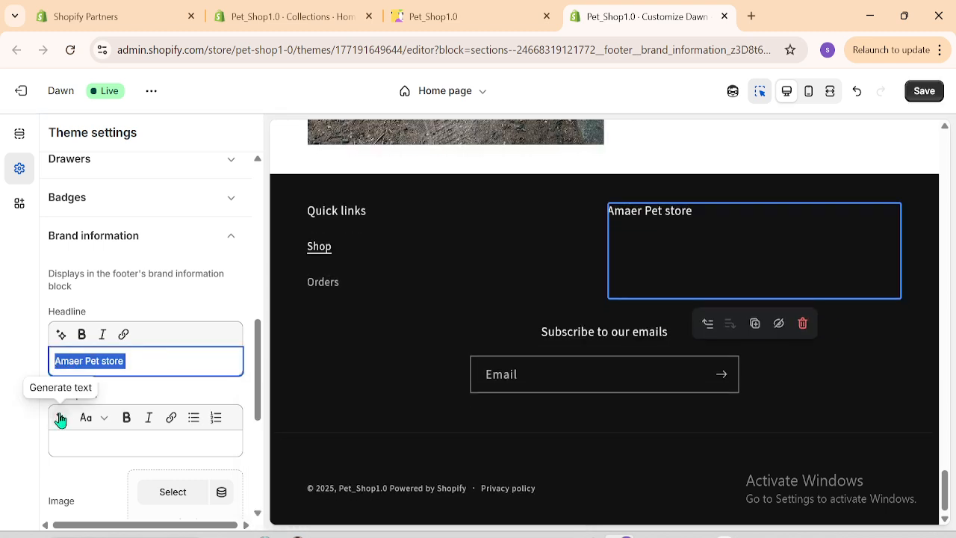
click(62, 418)
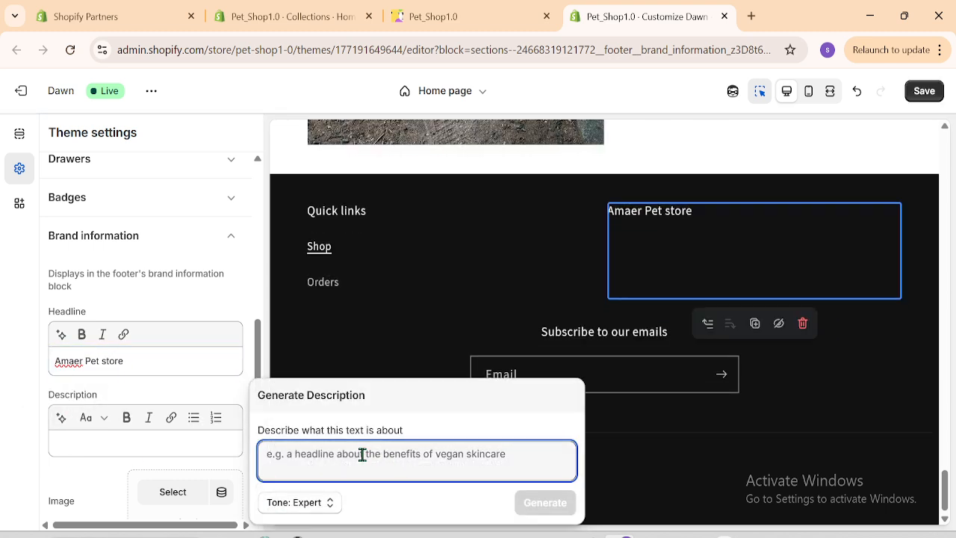
key(ctrl+v)
click(562, 504)
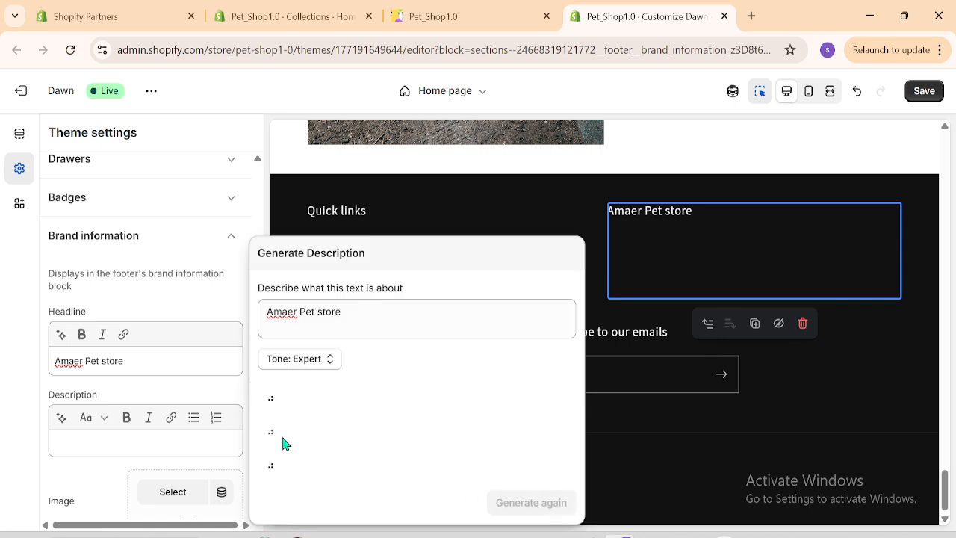
click(372, 367)
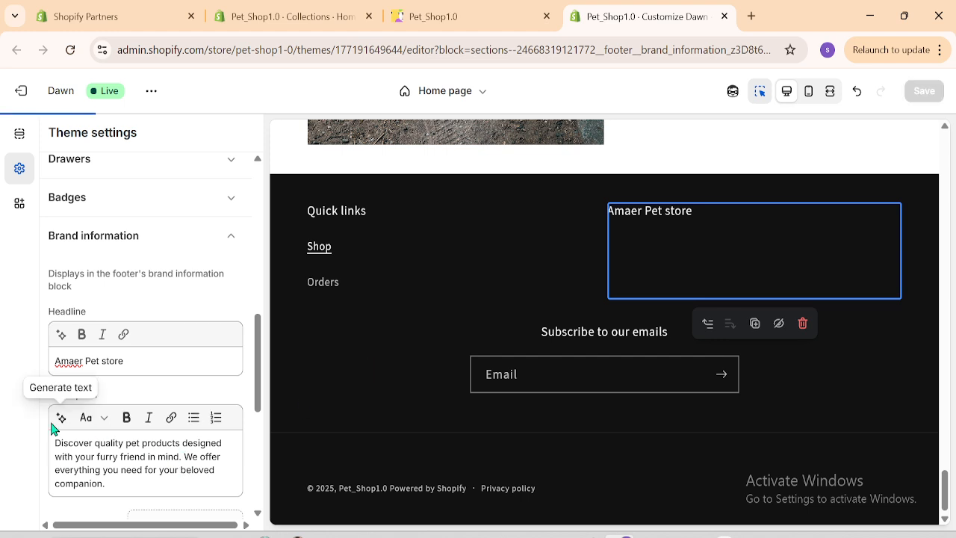
drag(109, 484, 52, 440)
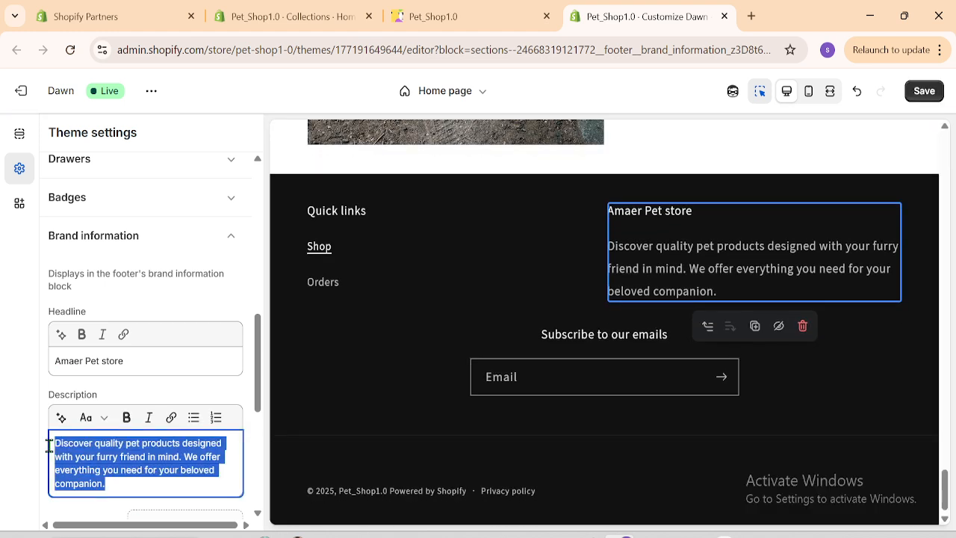
Set the brand information image to the existing WEBP file showing a dog with grooming brushes, S7a14364eedfe406
drag(256, 377, 260, 421)
click(135, 402)
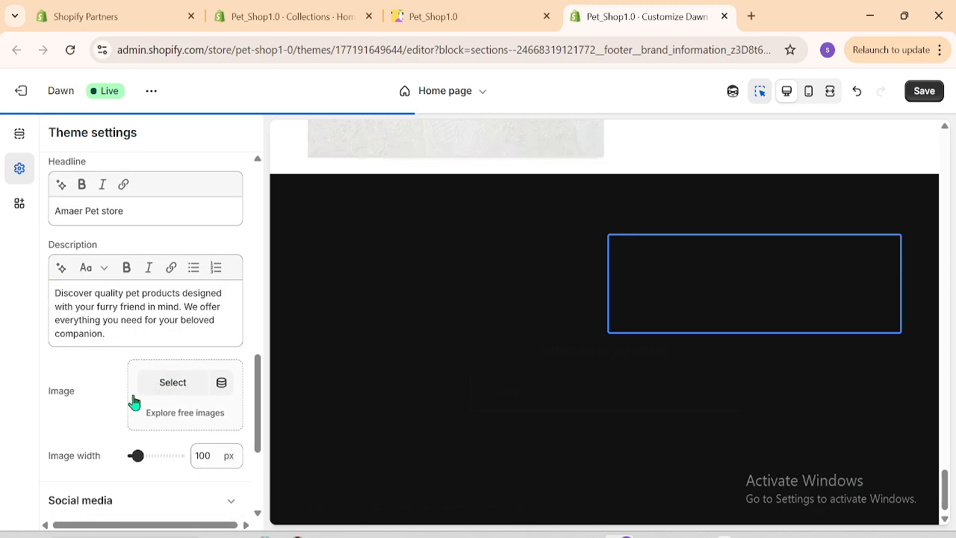
click(171, 384)
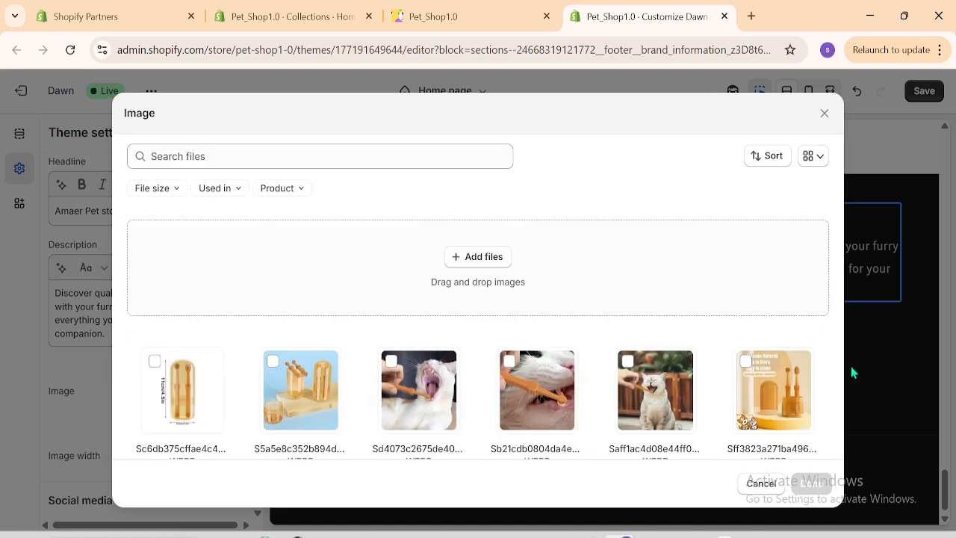
scroll(842, 461, down, 7)
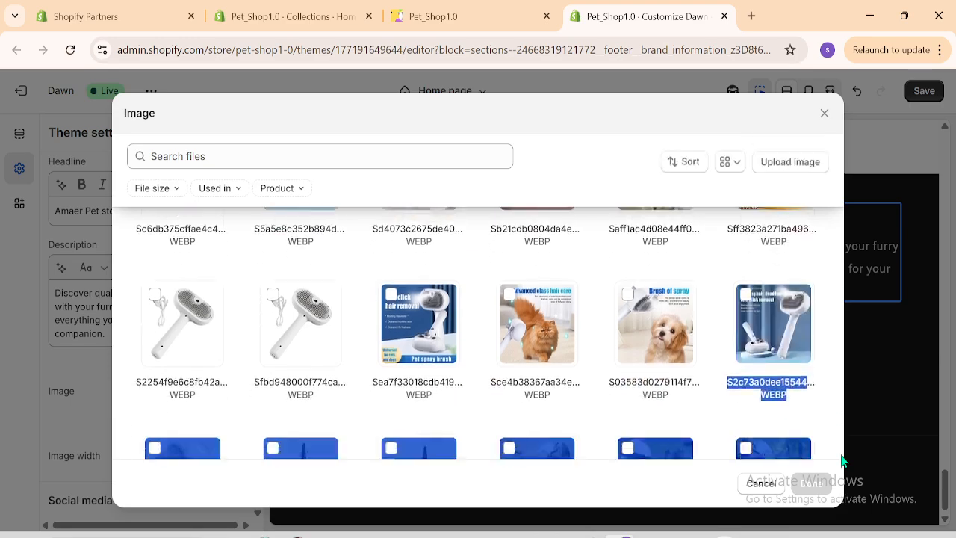
scroll(842, 461, down, 10)
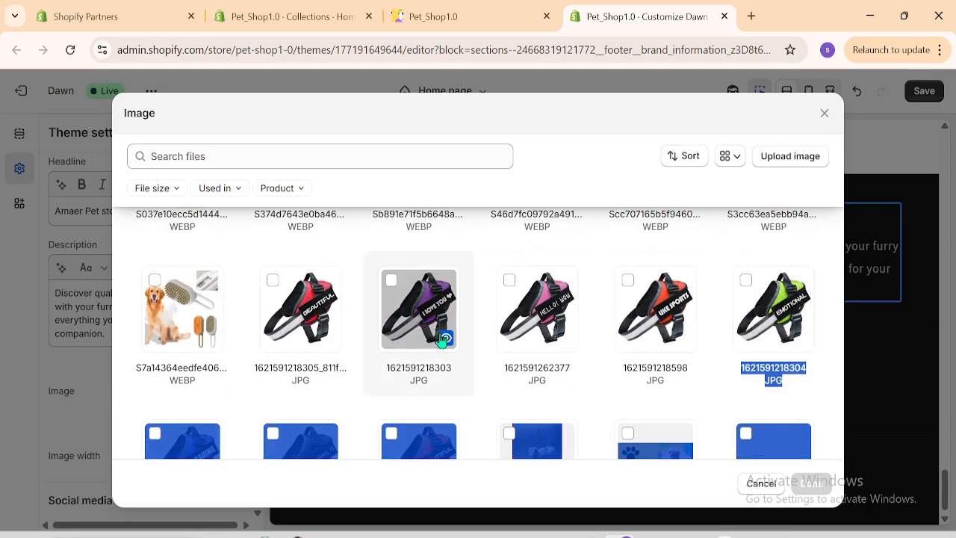
click(155, 282)
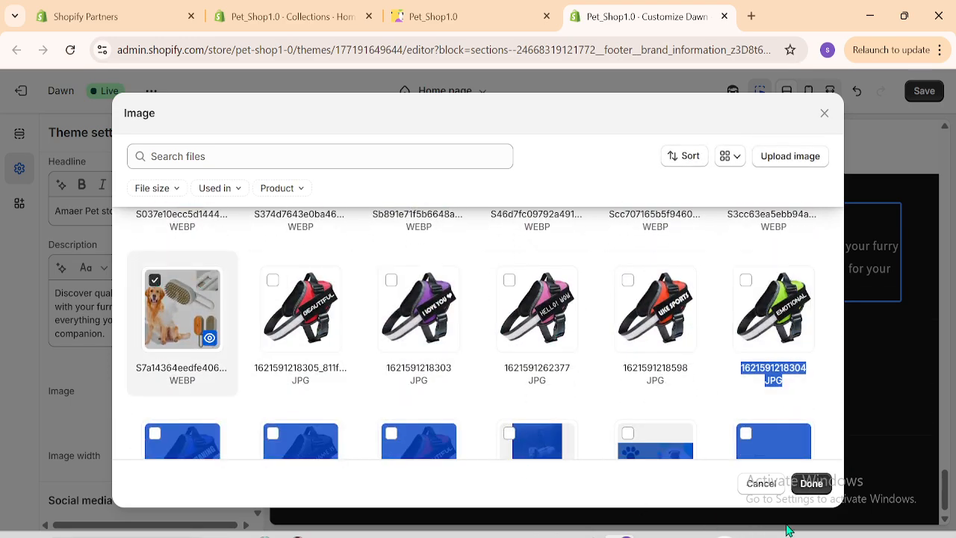
click(812, 483)
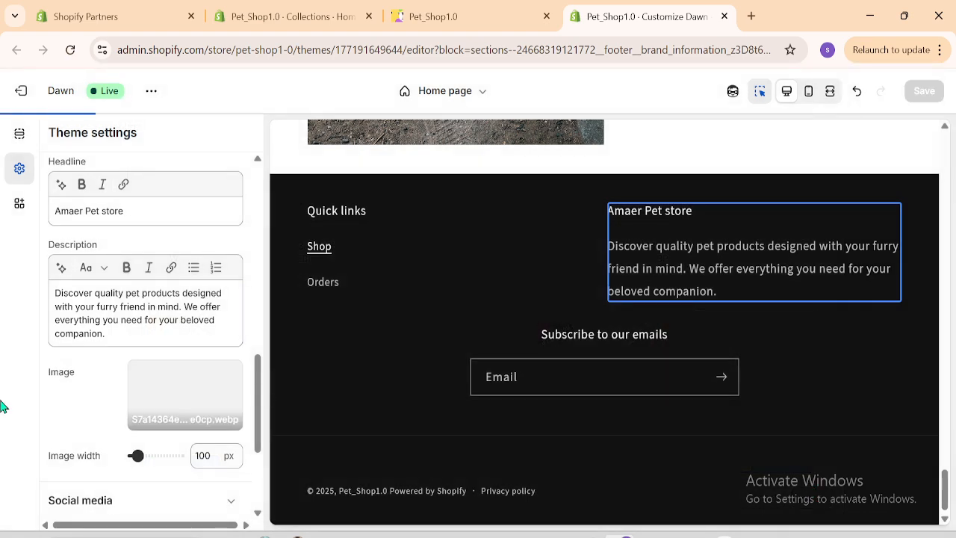
Collapse the brand information settings and return to the home page's section list
mouse_move(264, 398)
mouse_down()
mouse_move(259, 469)
mouse_move(260, 240)
mouse_move(261, 388)
mouse_move(270, 367)
mouse_move(270, 403)
mouse_up()
click(69, 420)
click(238, 224)
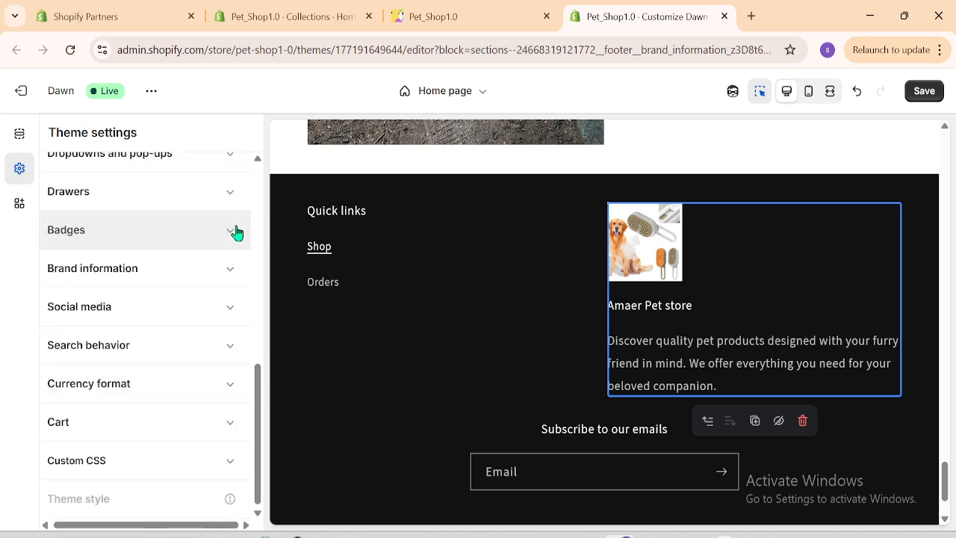
click(16, 136)
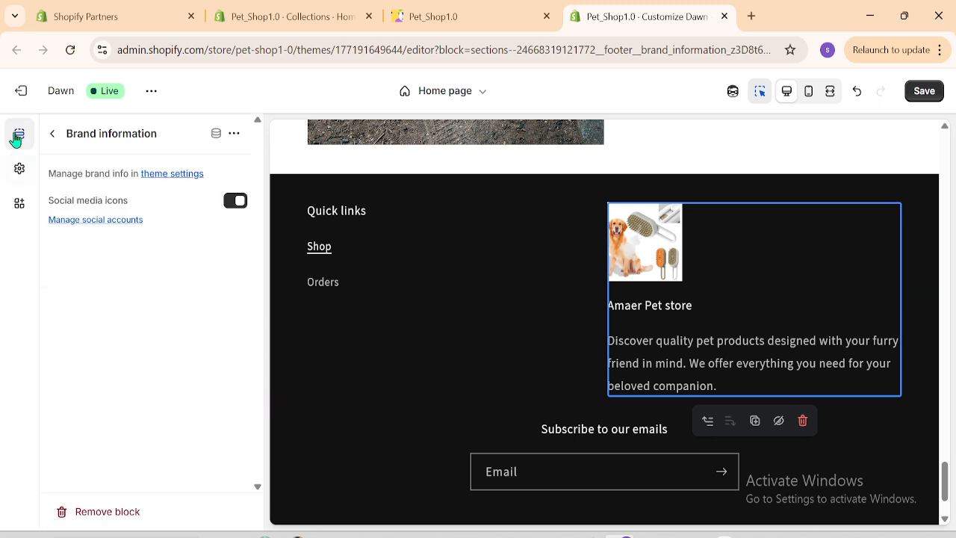
click(53, 134)
Add a Text block below the footer's Brand information block and open the new block's settings
scroll(257, 449, down, 2)
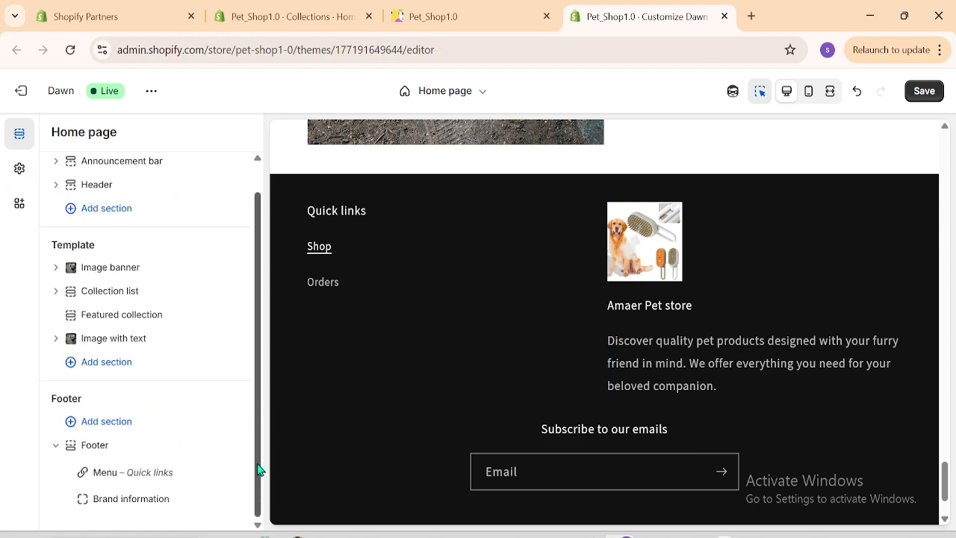
click(157, 513)
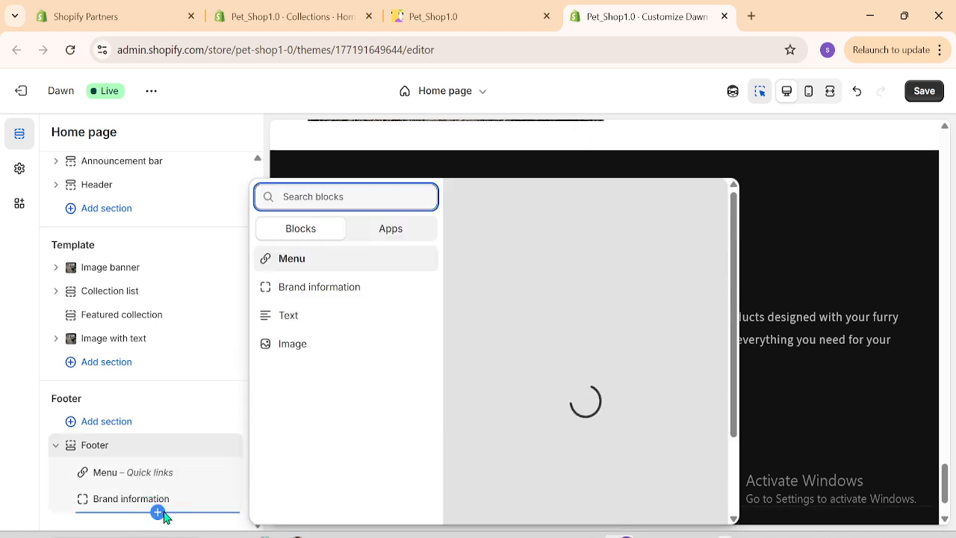
click(309, 321)
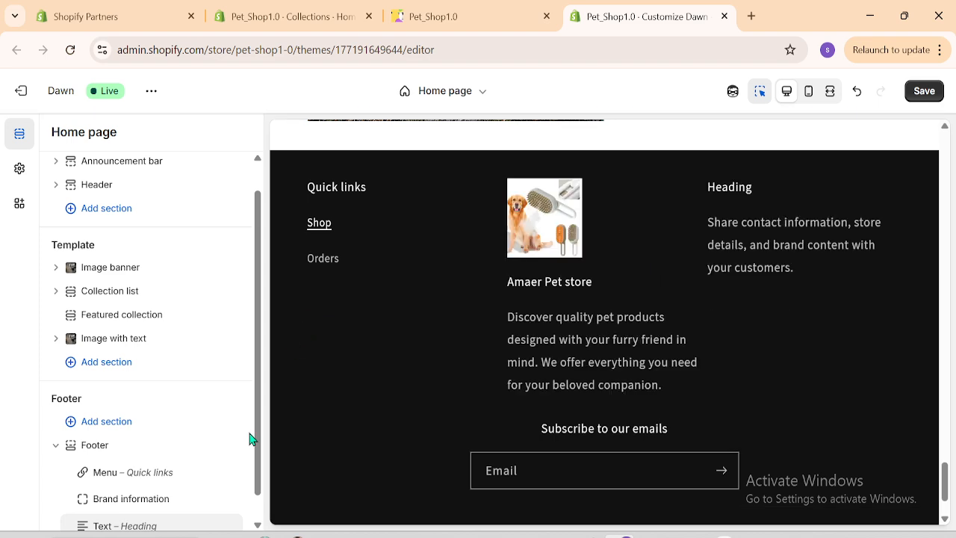
scroll(257, 455, down, 1)
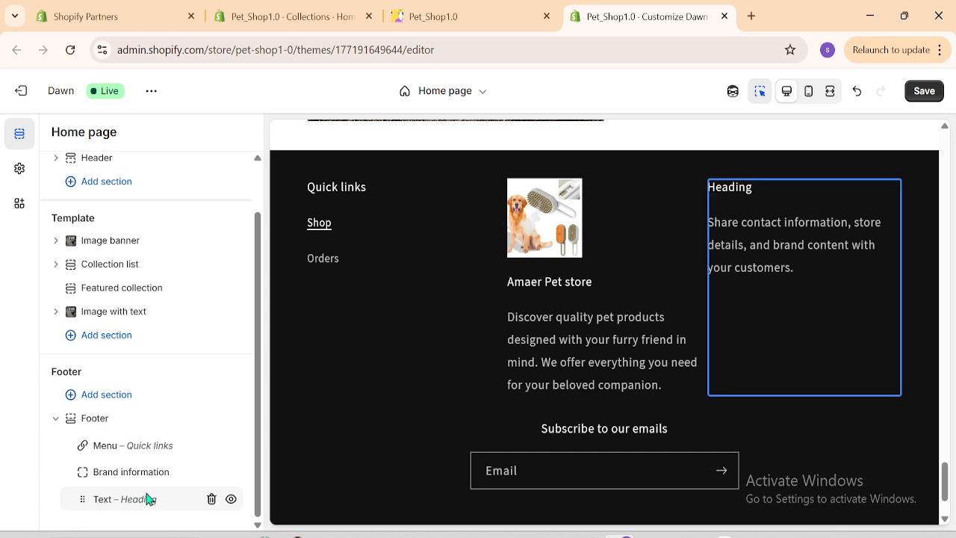
click(149, 497)
Trim the Text block's placeholder subtext to "Share contact informatio"
click(134, 229)
drag(134, 230, 68, 231)
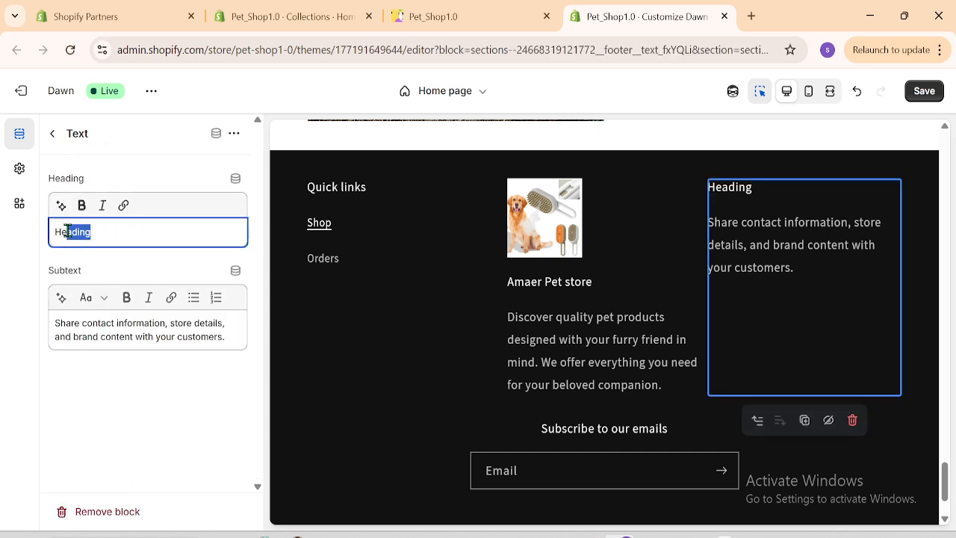
click(140, 336)
drag(160, 321, 241, 380)
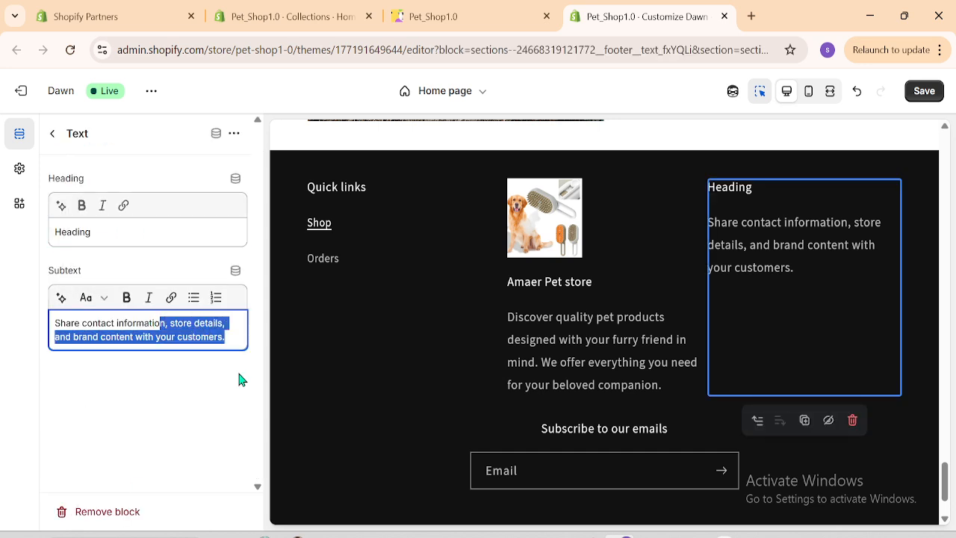
key(BackSpace)
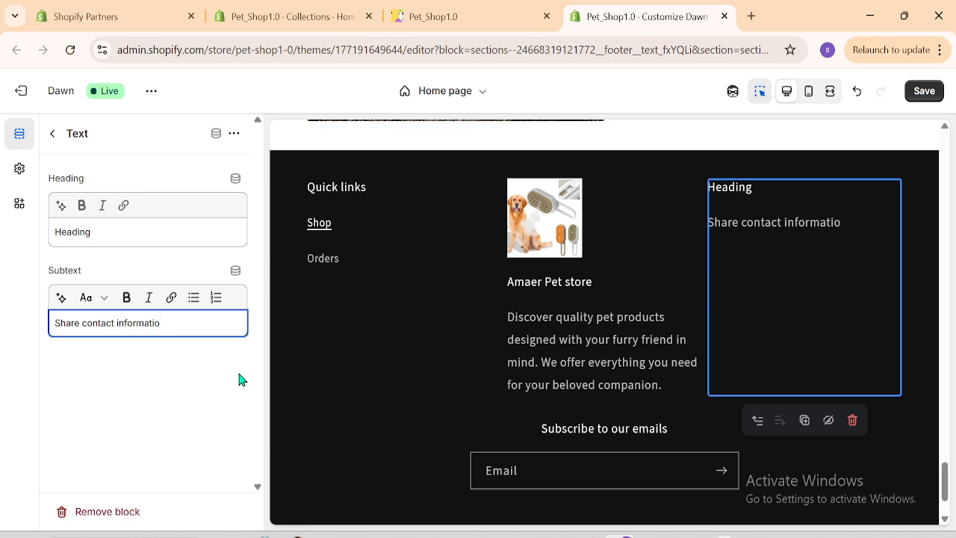
Replace the Text block's subtext with a link reading "Contact us" that leads to the Conact Us page
triple_click(170, 316)
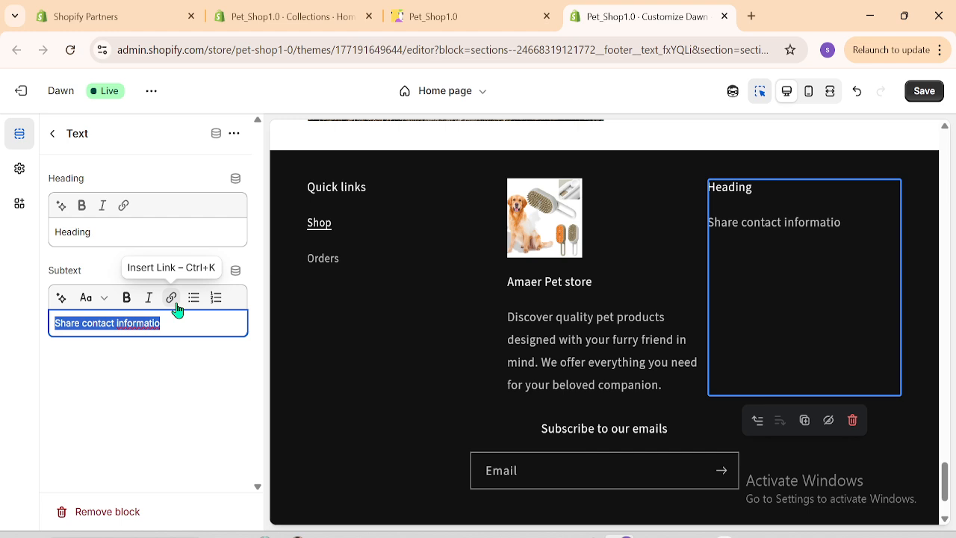
click(172, 298)
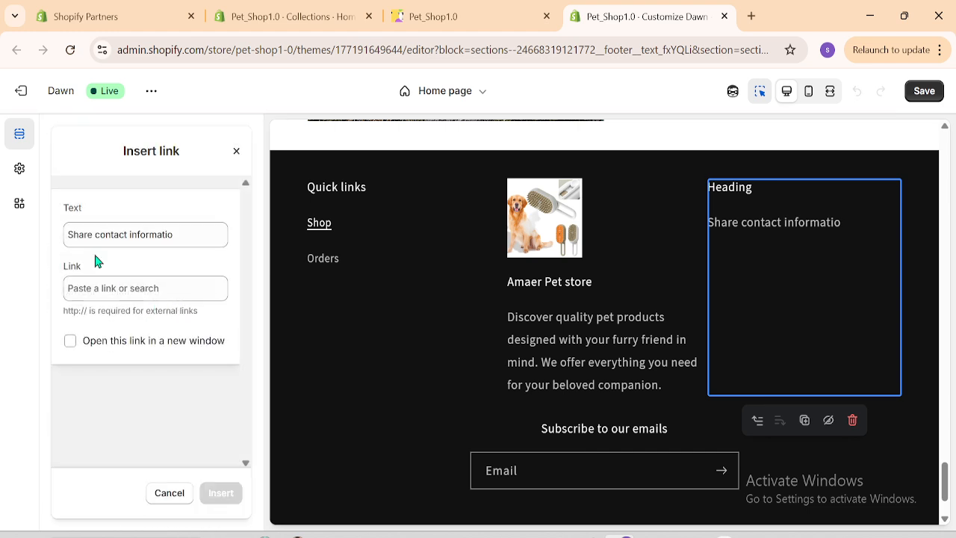
click(106, 288)
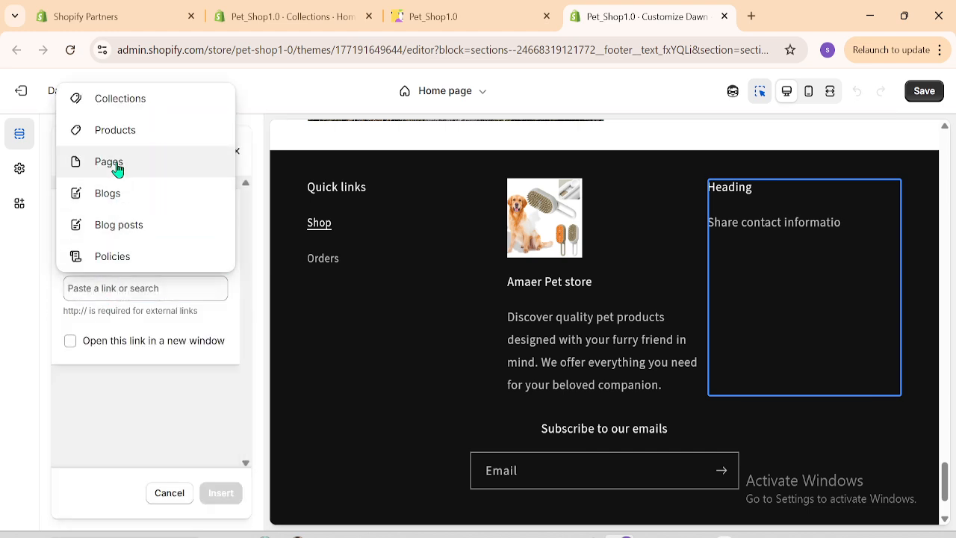
click(118, 168)
click(95, 270)
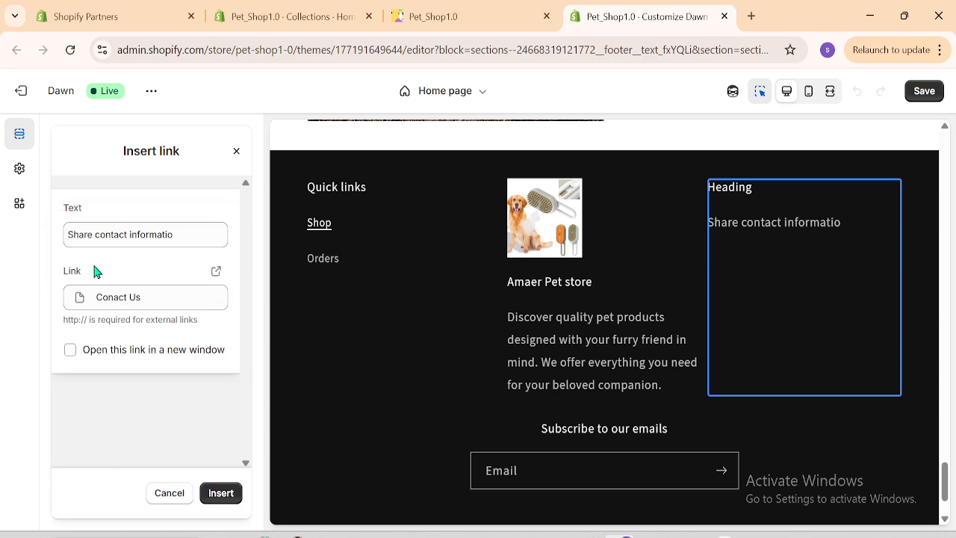
drag(65, 235, 243, 236)
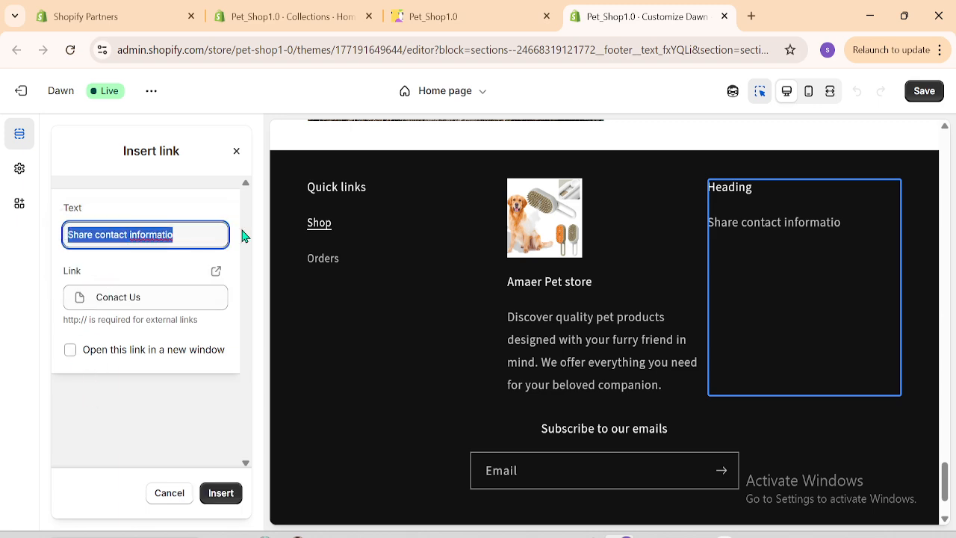
text(Contact us)
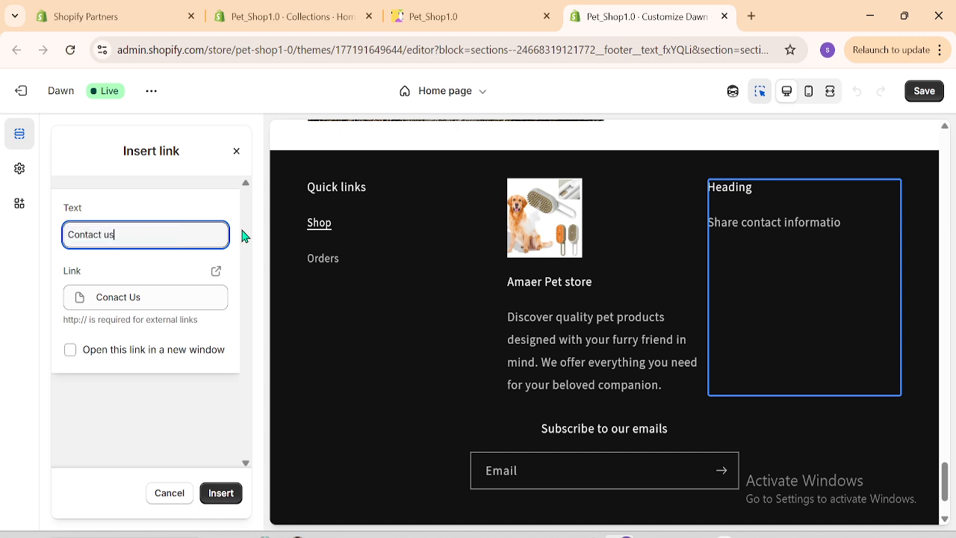
click(221, 494)
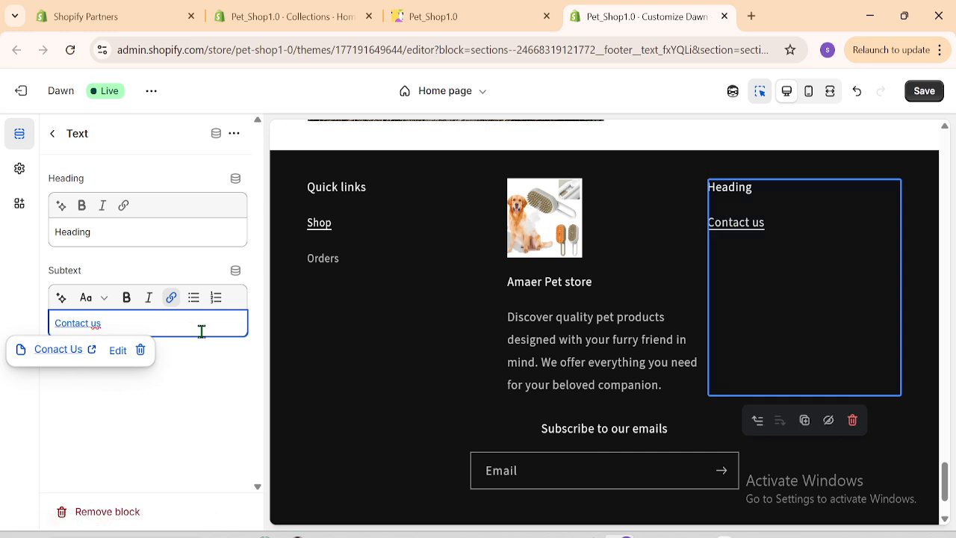
Copy the linked "Contact us" subtext twice so that three such links stand on separate lines
drag(70, 326, 50, 326)
key(ctrl+c)
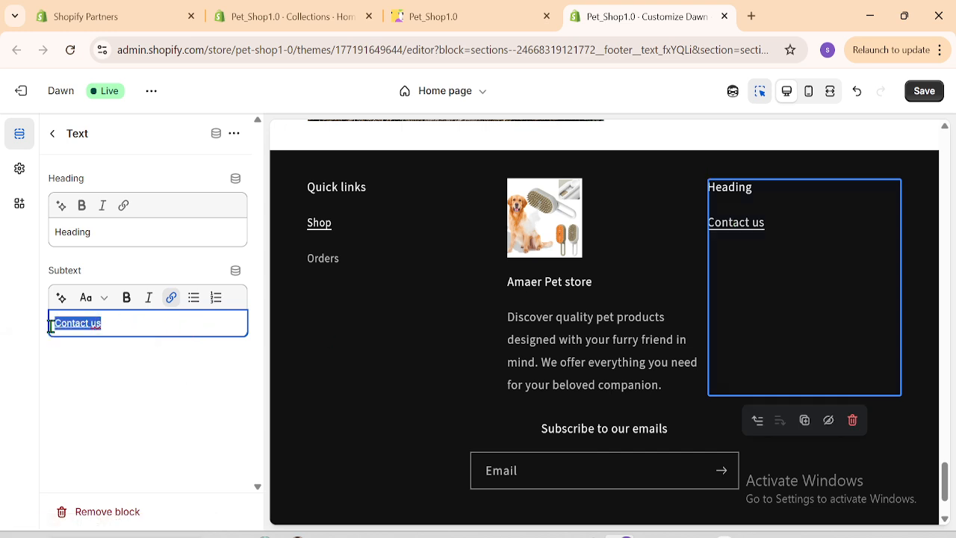
click(150, 323)
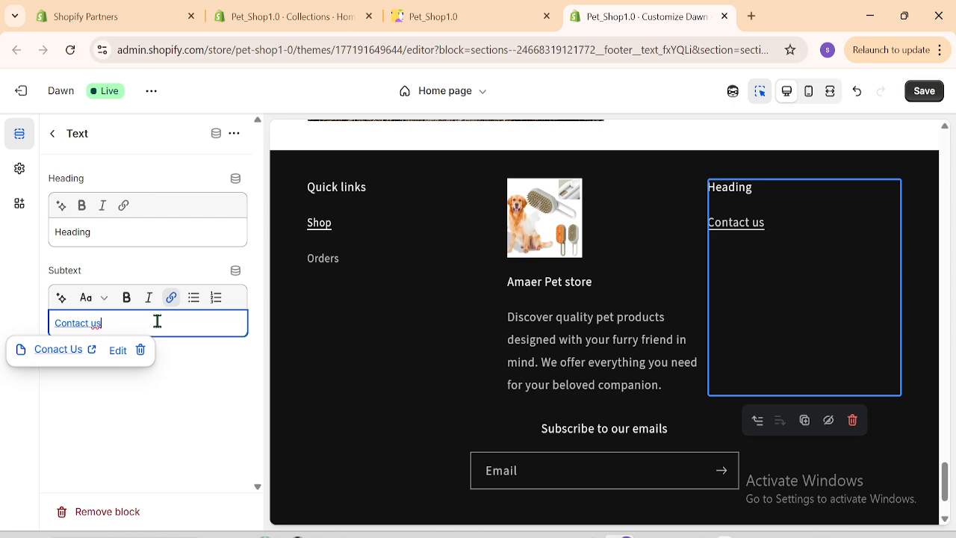
key(ctrl+v)
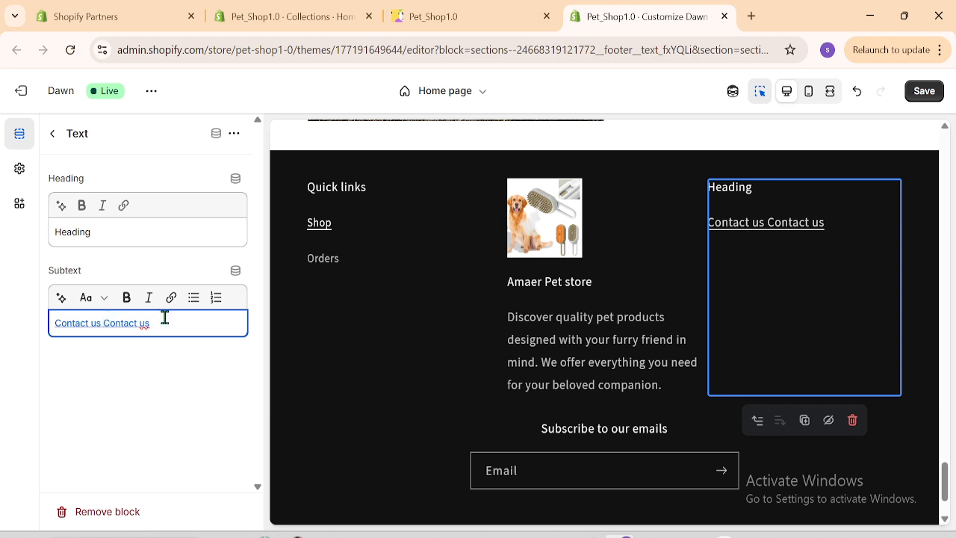
key(Return)
click(164, 320)
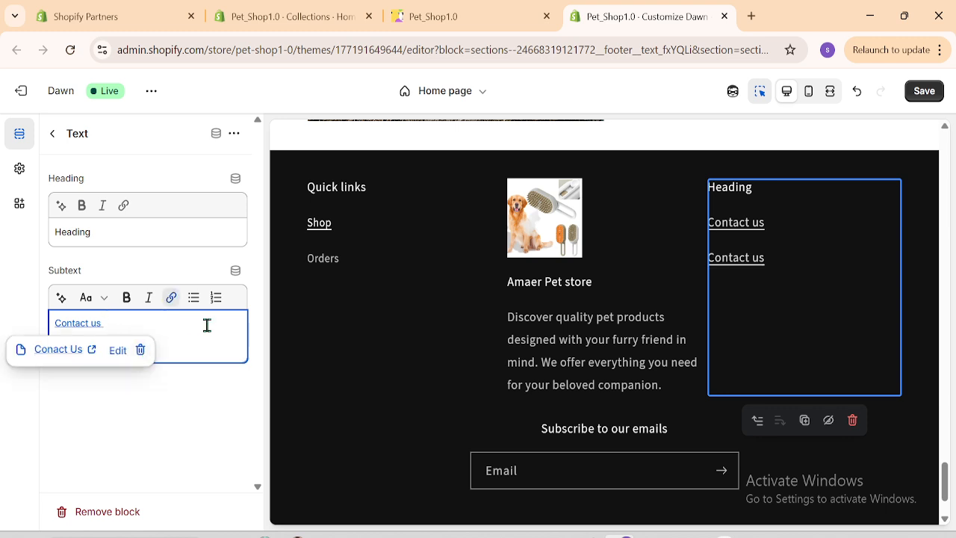
click(152, 350)
key(Return)
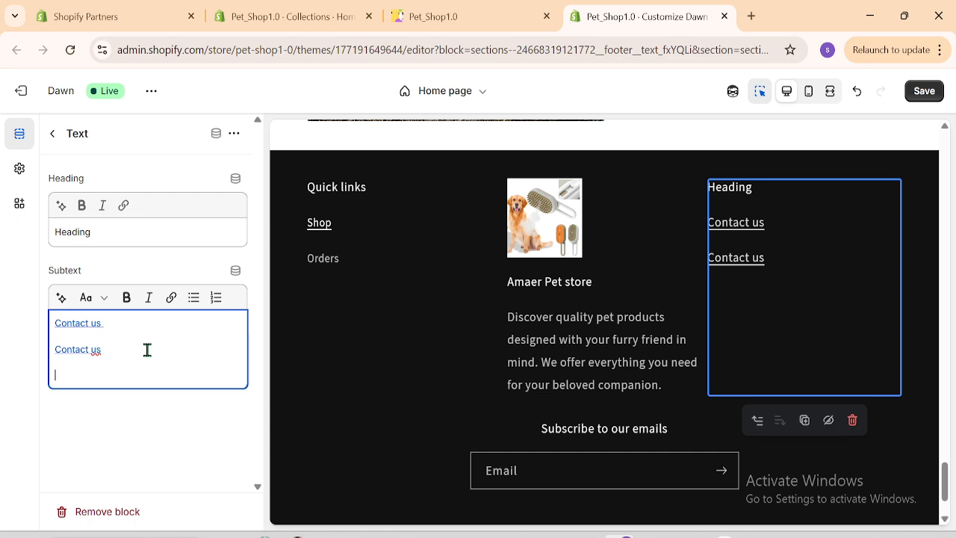
key(ctrl+v)
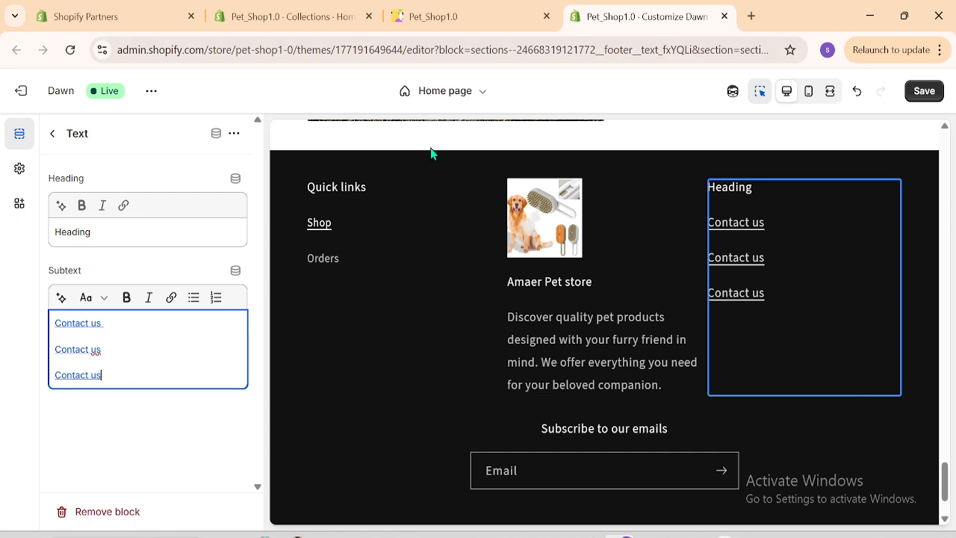
Add a Menu block below the footer's Text block and check the footer in the full-screen preview
click(53, 133)
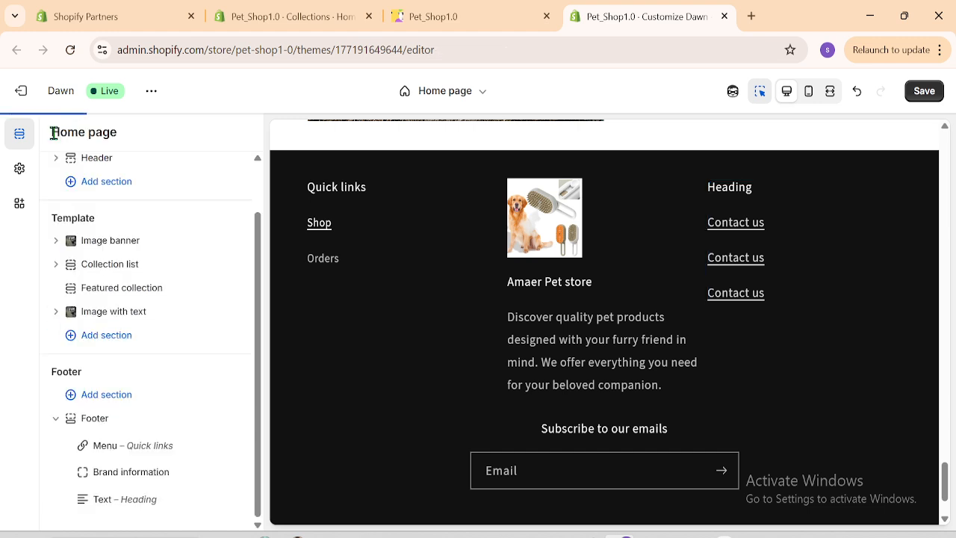
click(159, 512)
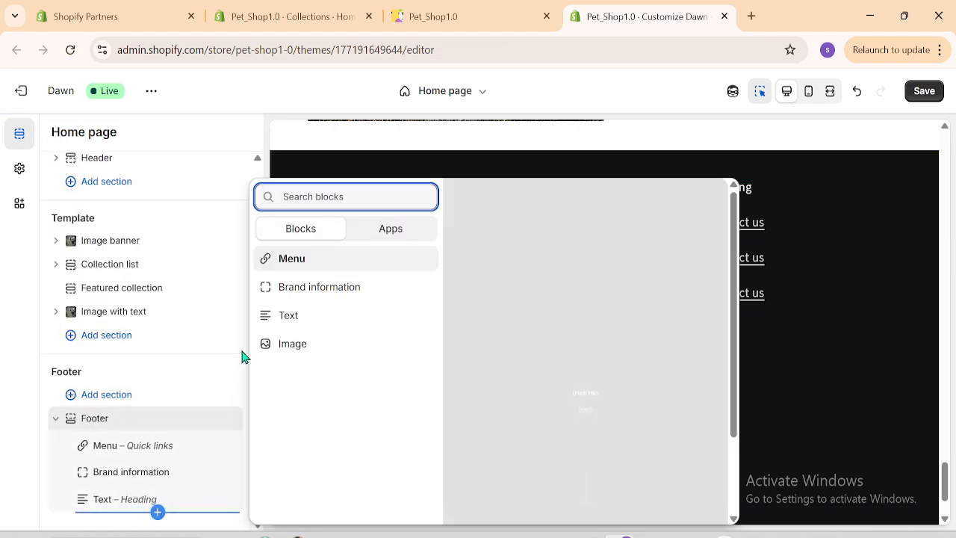
click(296, 261)
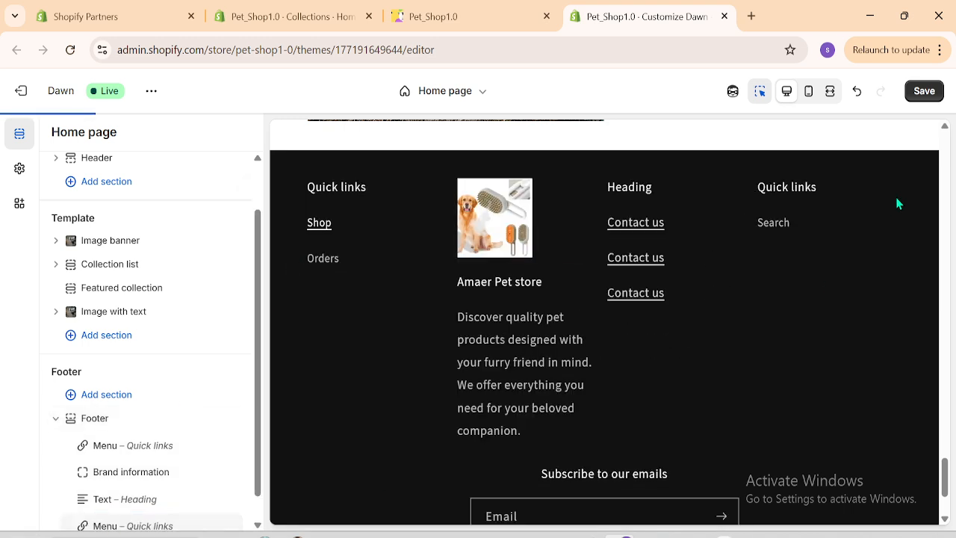
click(830, 93)
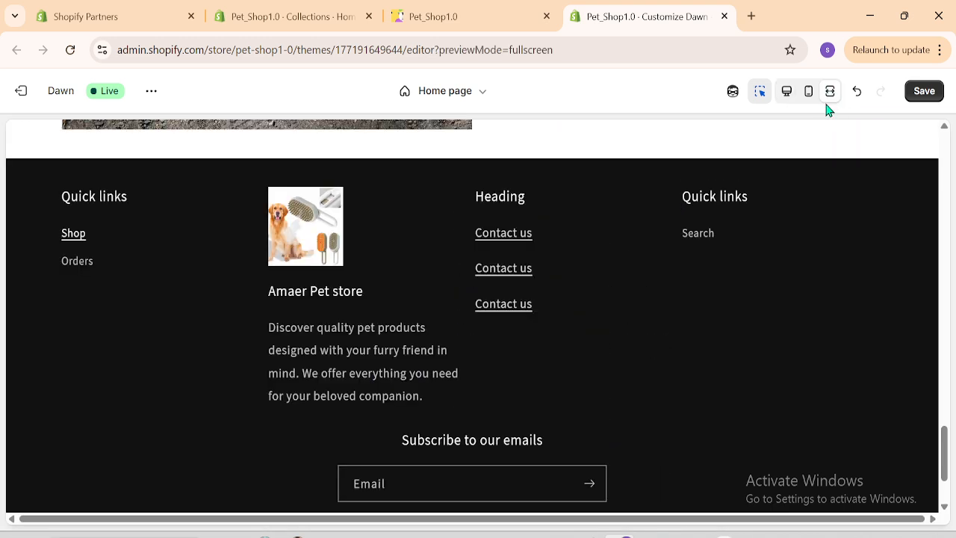
click(787, 91)
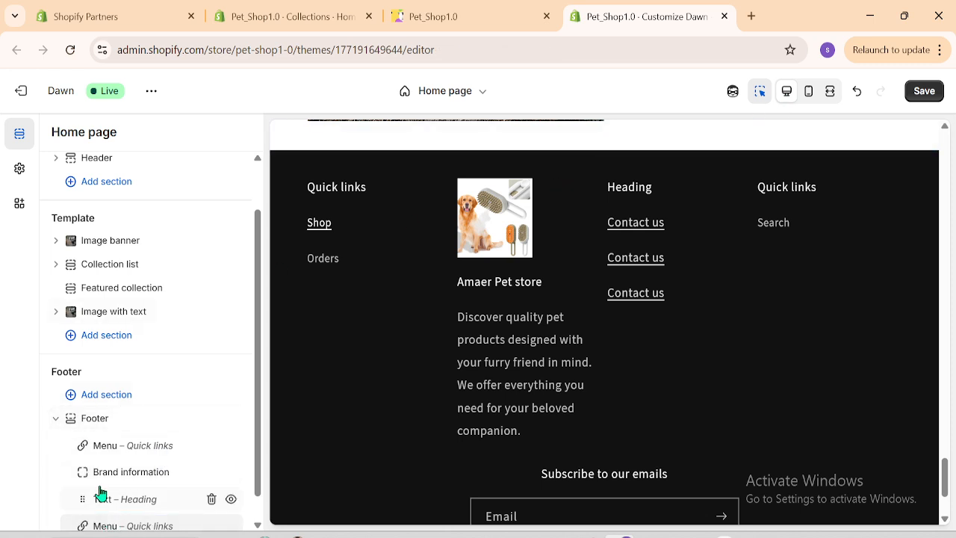
Move the Brand information block above the Quick links menu in the footer and save the theme
drag(84, 473, 81, 436)
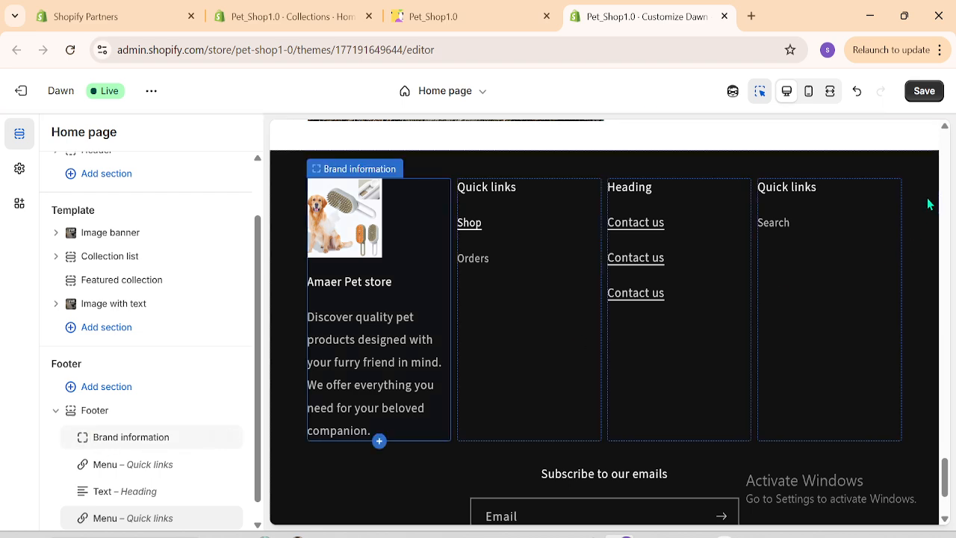
click(925, 91)
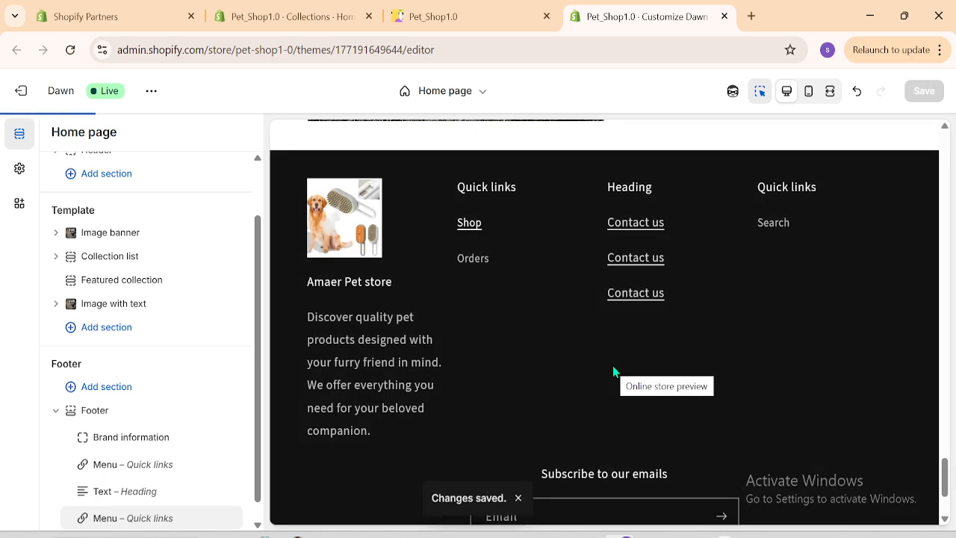
scroll(946, 465, down, 2)
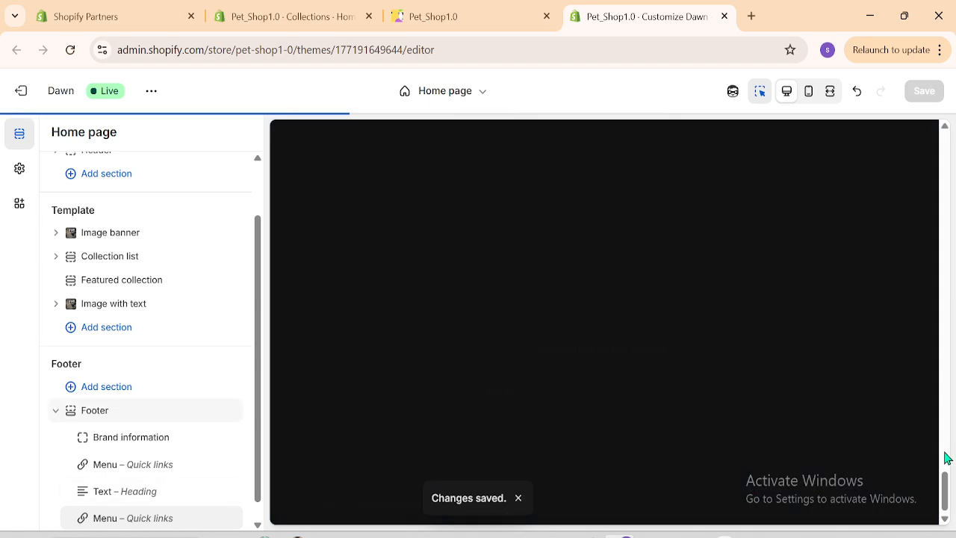
mouse_move(291, 537)
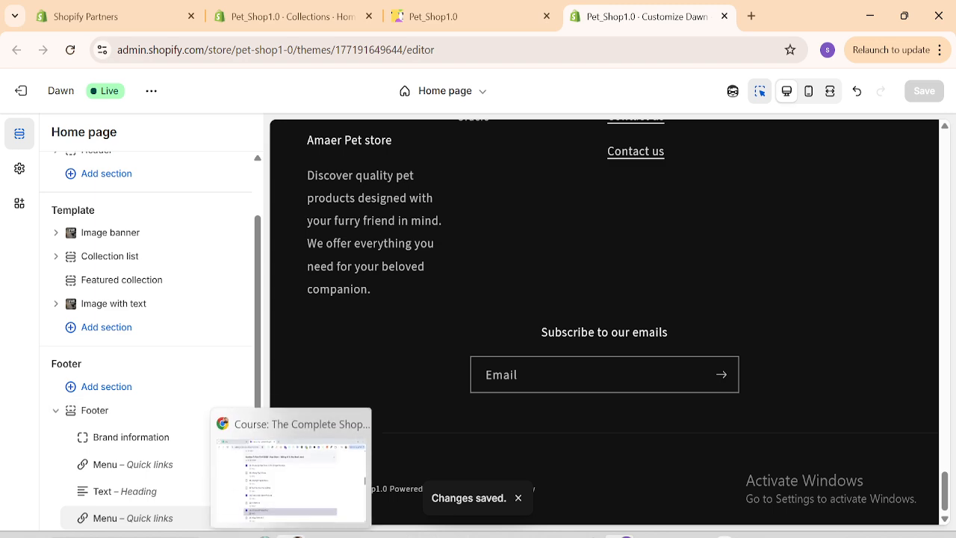
Open the Footer section's settings and look at where its link for managing social accounts leads
click(110, 418)
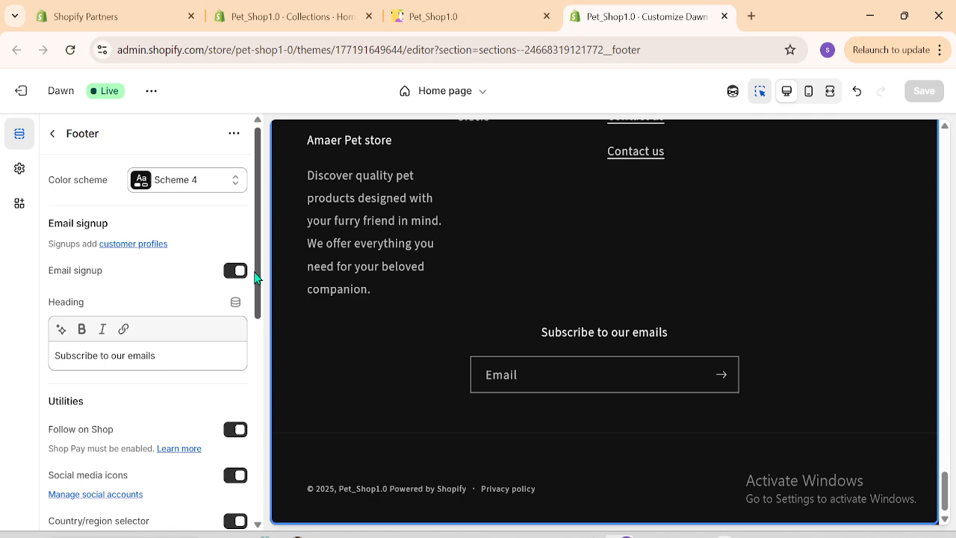
drag(260, 277, 261, 328)
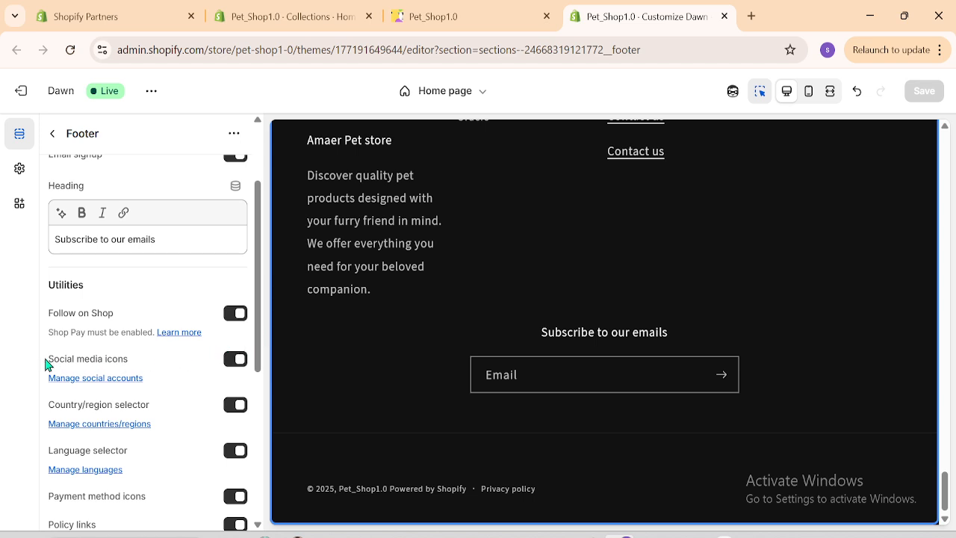
drag(47, 363, 133, 363)
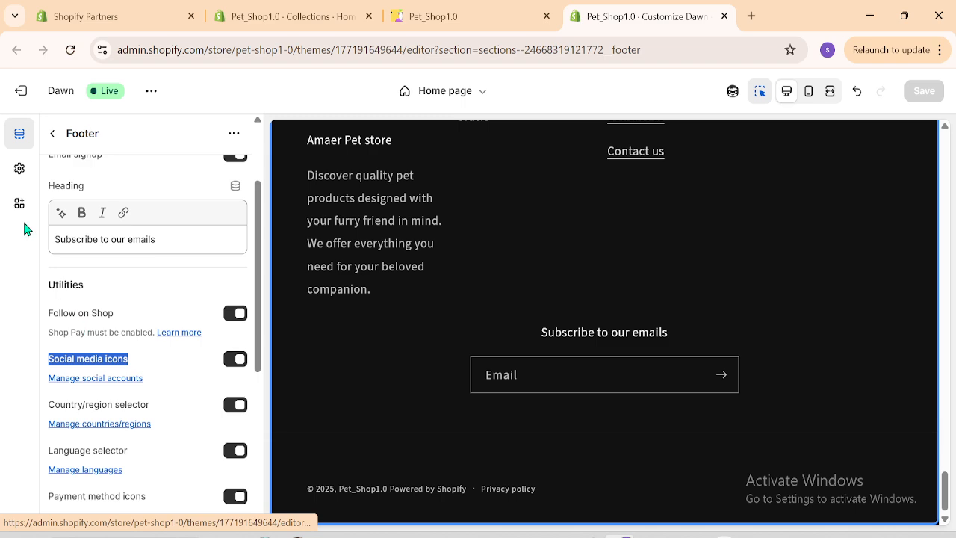
click(10, 369)
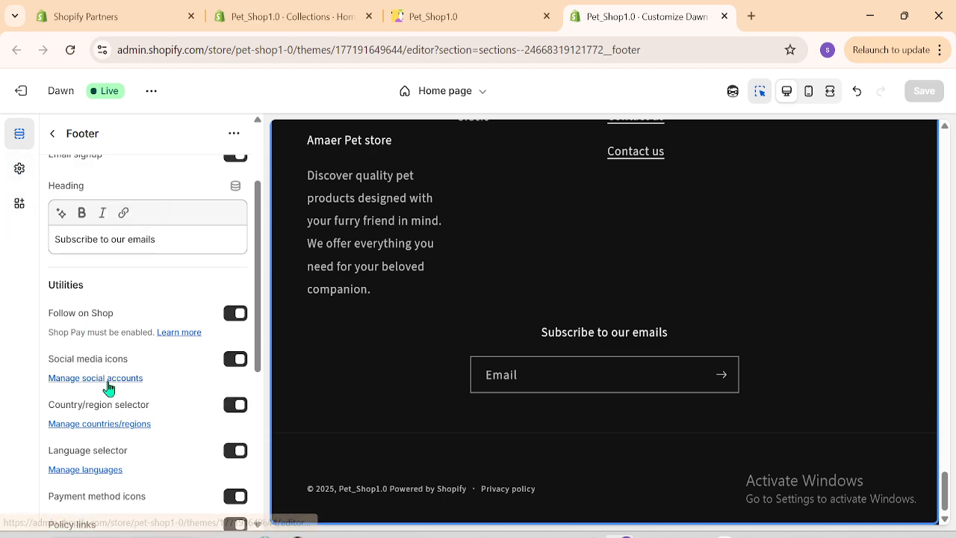
click(108, 387)
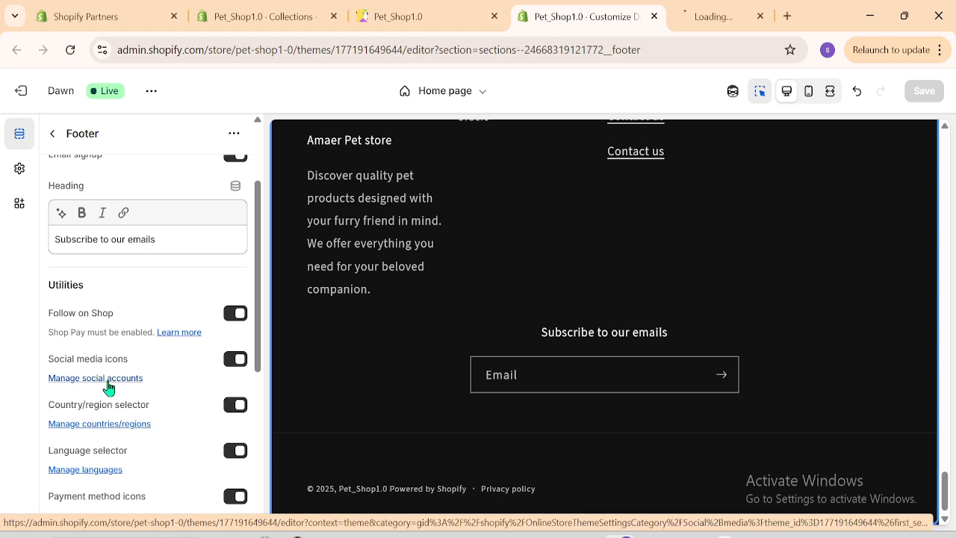
click(706, 16)
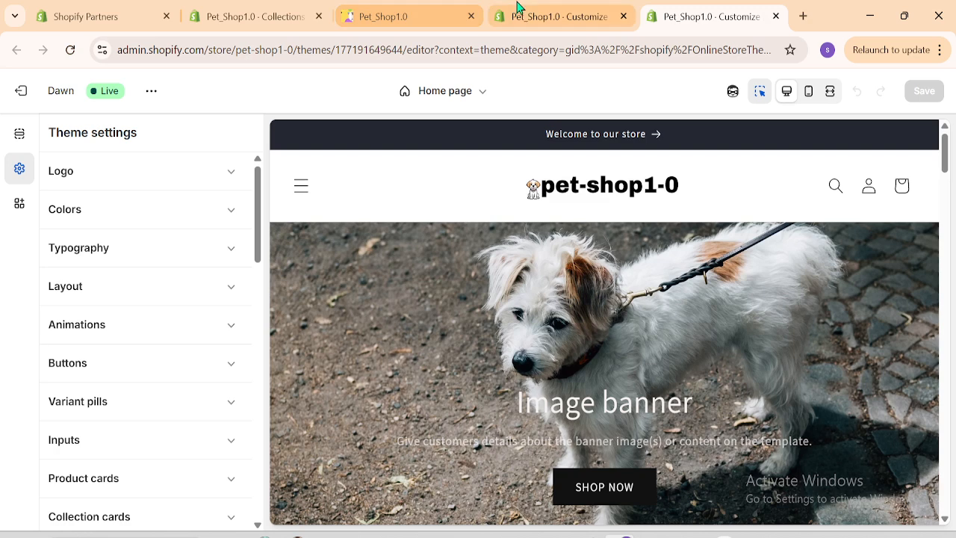
click(515, 24)
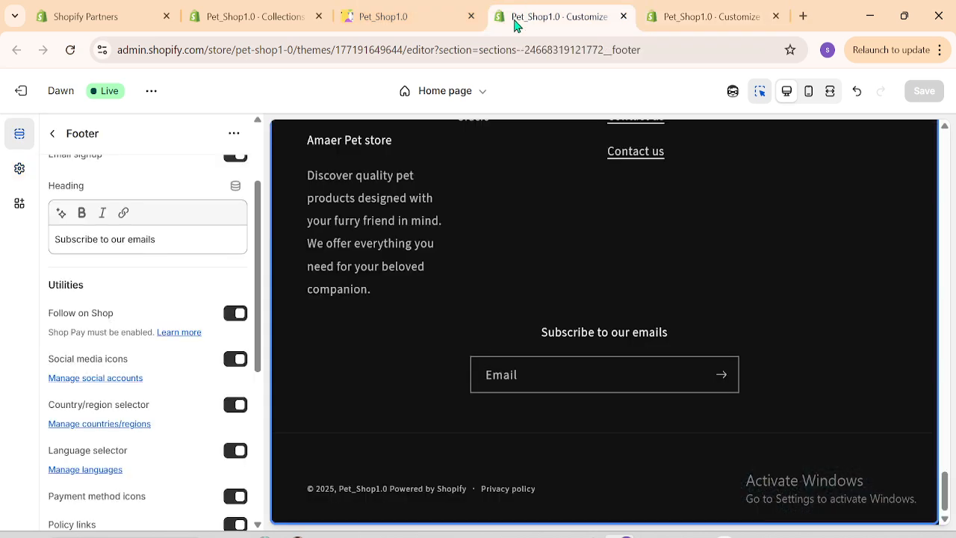
Open the Social media group of the theme settings and set the Facebook link to "#"
click(18, 171)
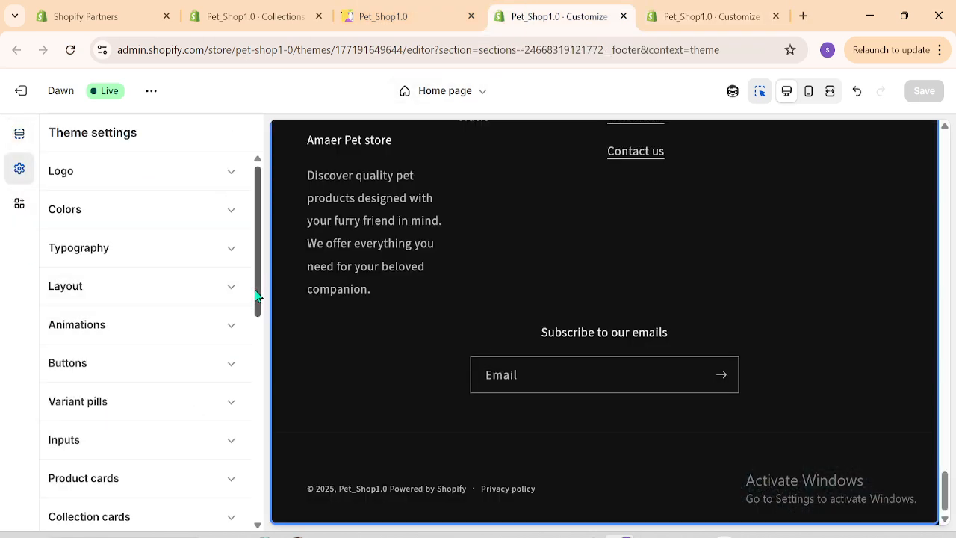
drag(258, 299, 280, 454)
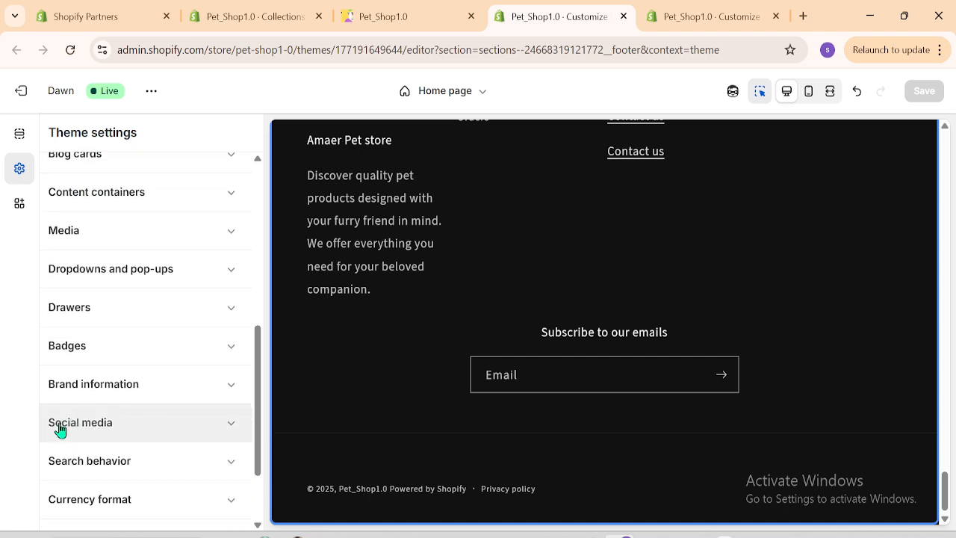
click(112, 431)
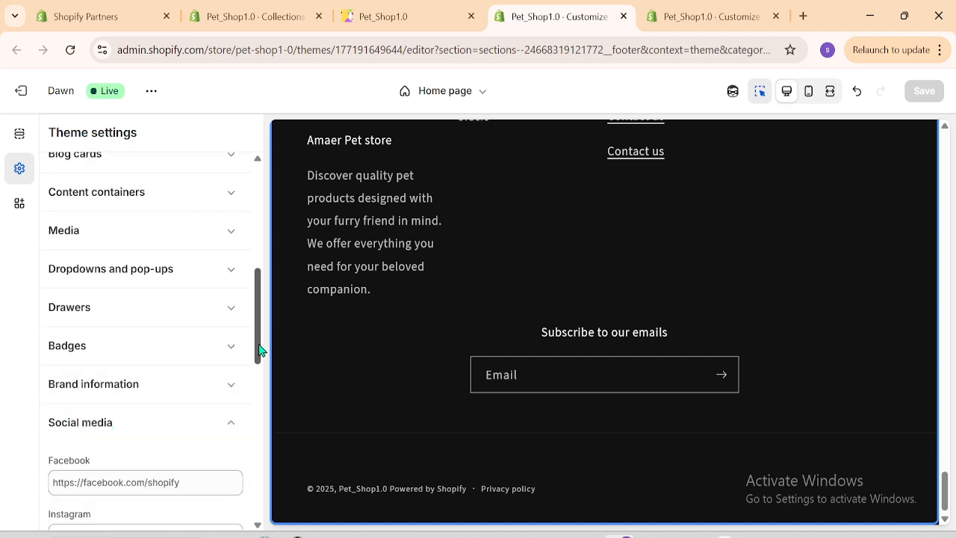
drag(260, 348, 261, 388)
click(184, 338)
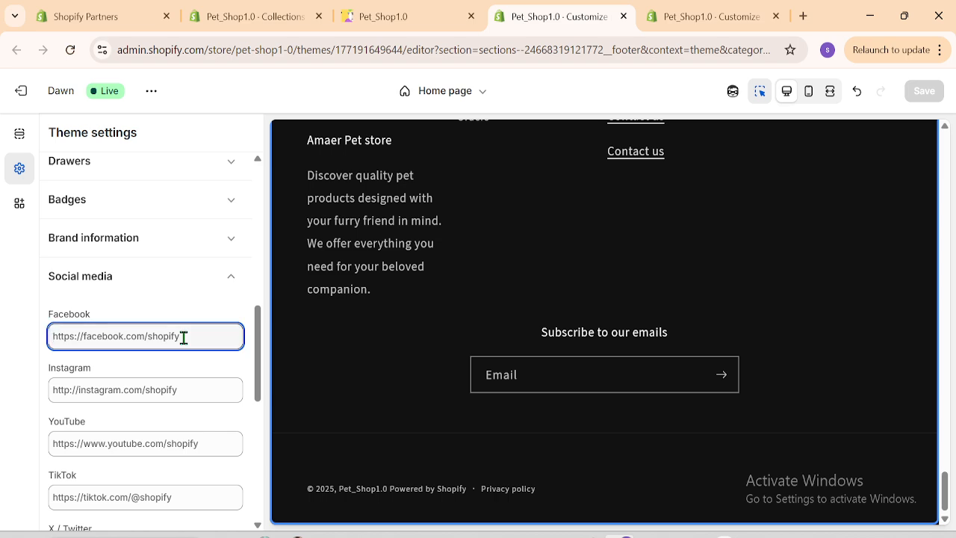
key(ctrl+a)
text(#)
Set the Instagram and YouTube links in the theme's Social media settings to "#"
click(105, 390)
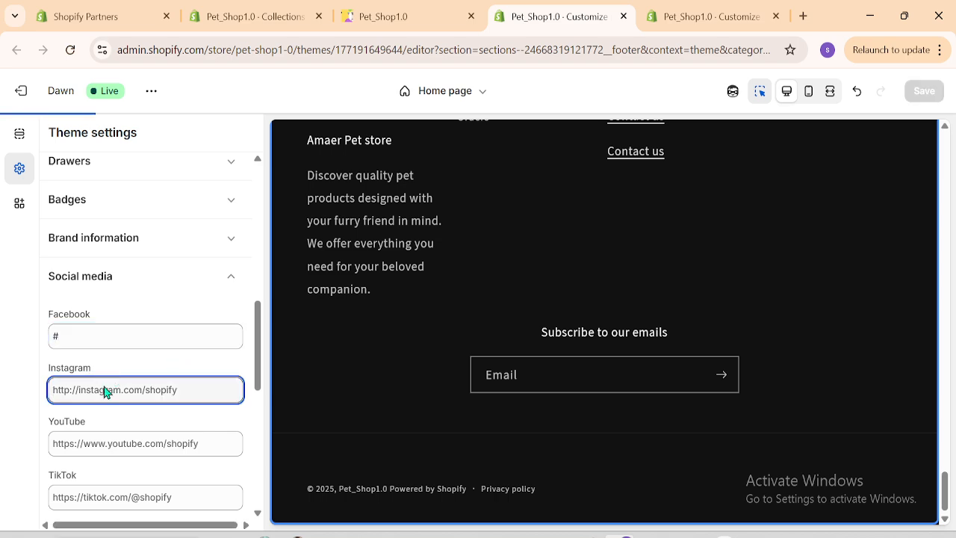
key(ctrl+a)
text(#)
click(107, 441)
key(ctrl+a)
text(#)
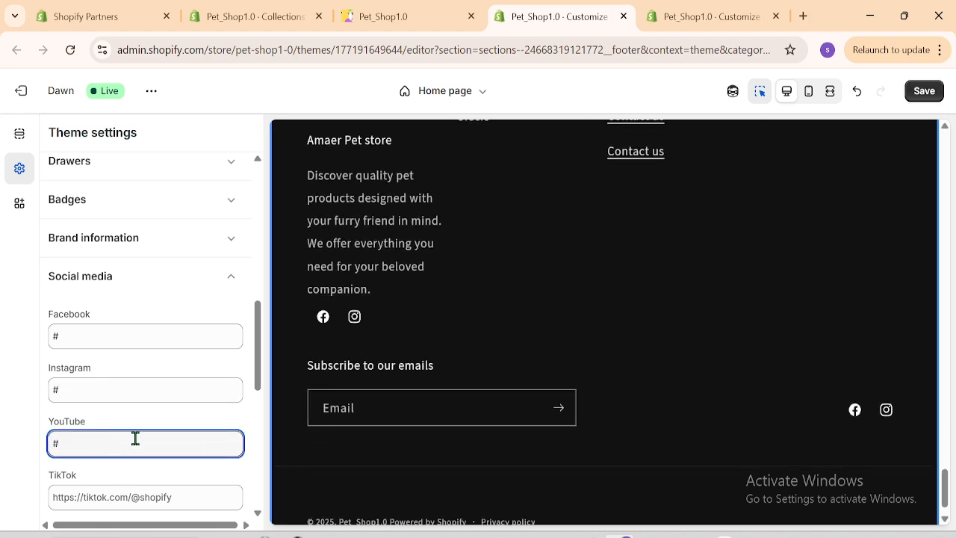
Return to the home page's section list and examine the footer's social icons in the full-screen preview
click(19, 134)
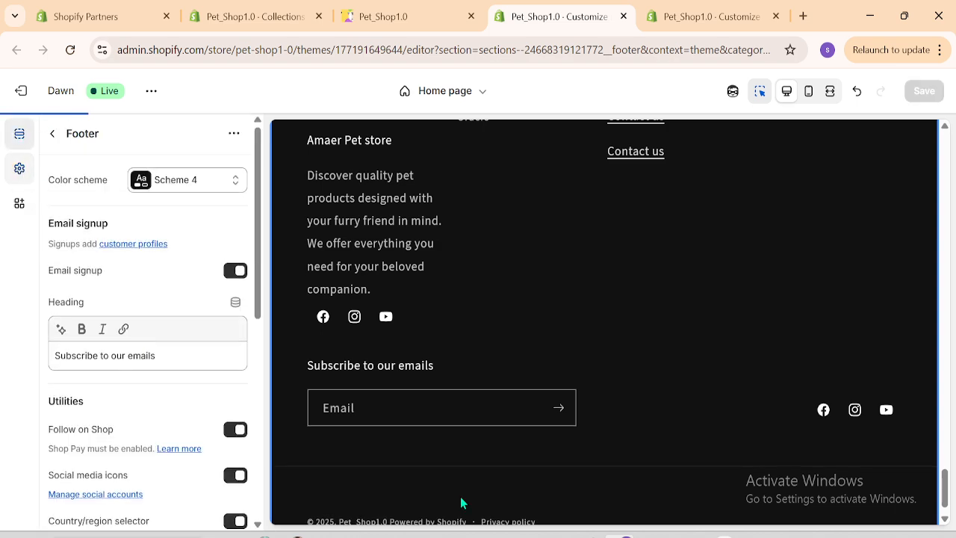
click(52, 139)
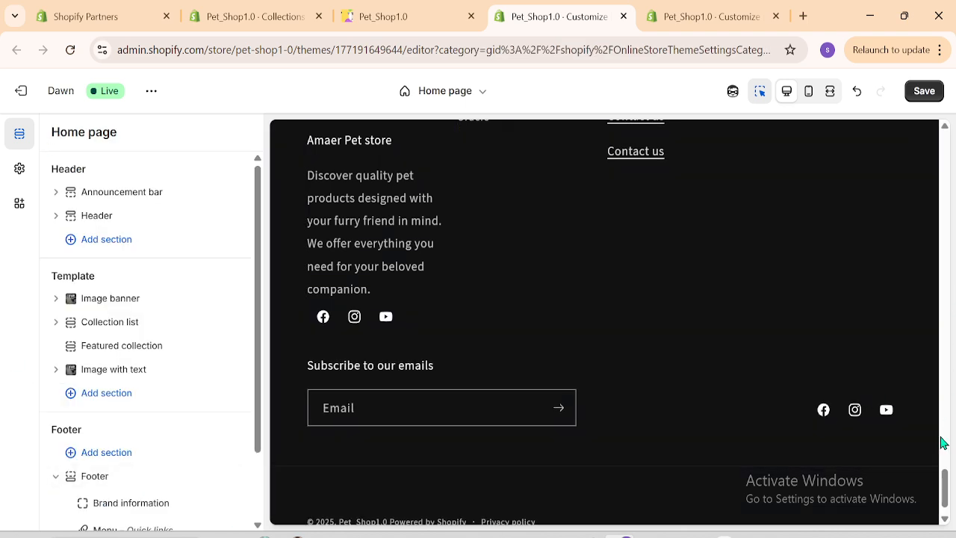
click(831, 91)
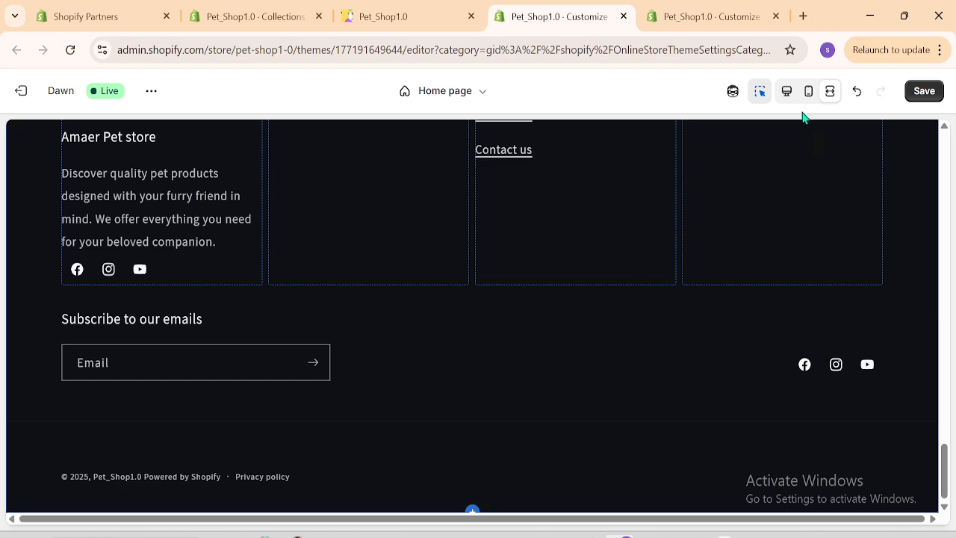
click(794, 97)
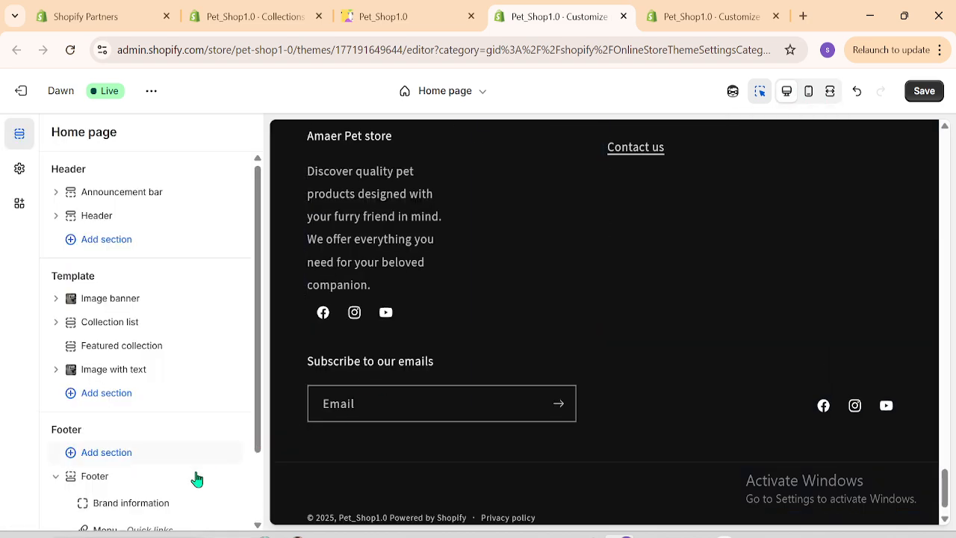
Turn off Social media icons in the Footer section's Utilities settings
click(117, 486)
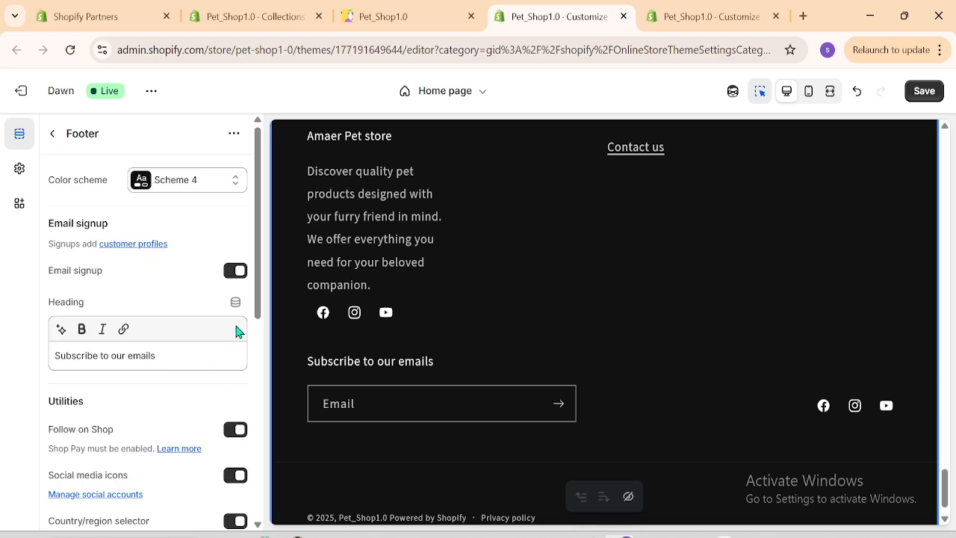
scroll(261, 321, down, 3)
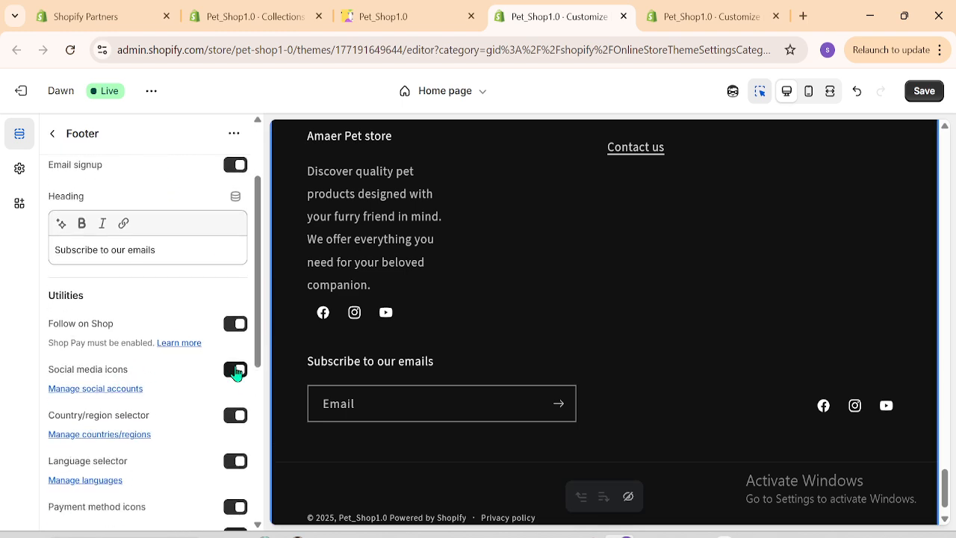
click(235, 370)
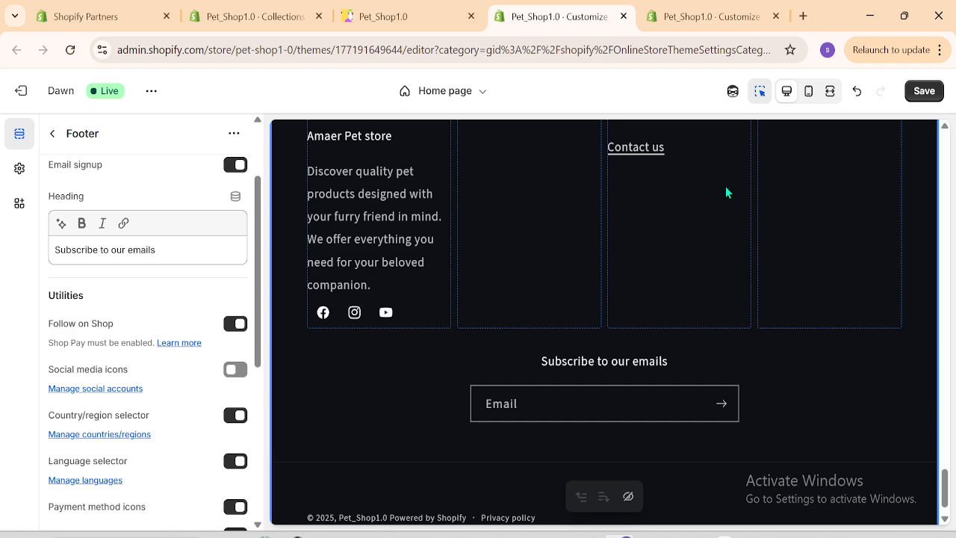
Review the whole footer in the full-screen preview and save the theme changes
click(830, 91)
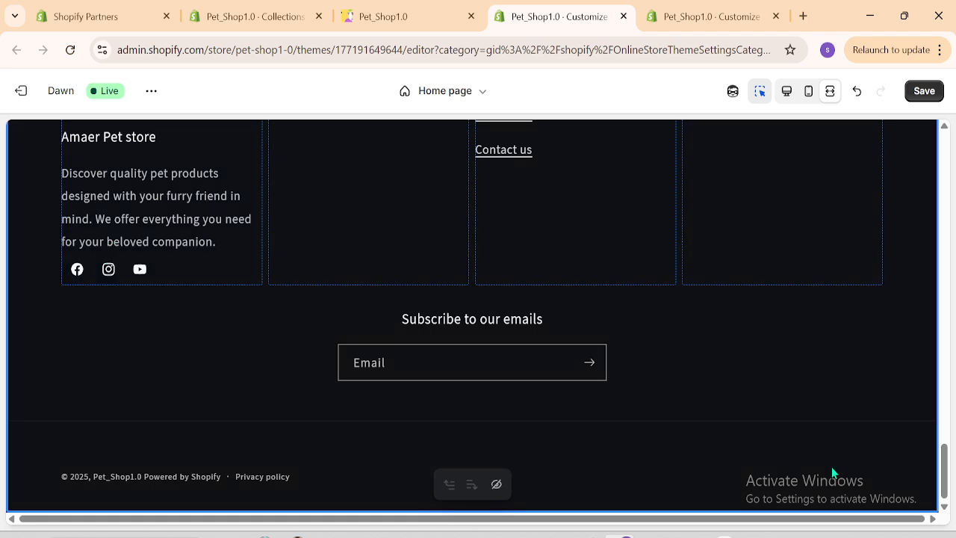
scroll(523, 299, up, 2)
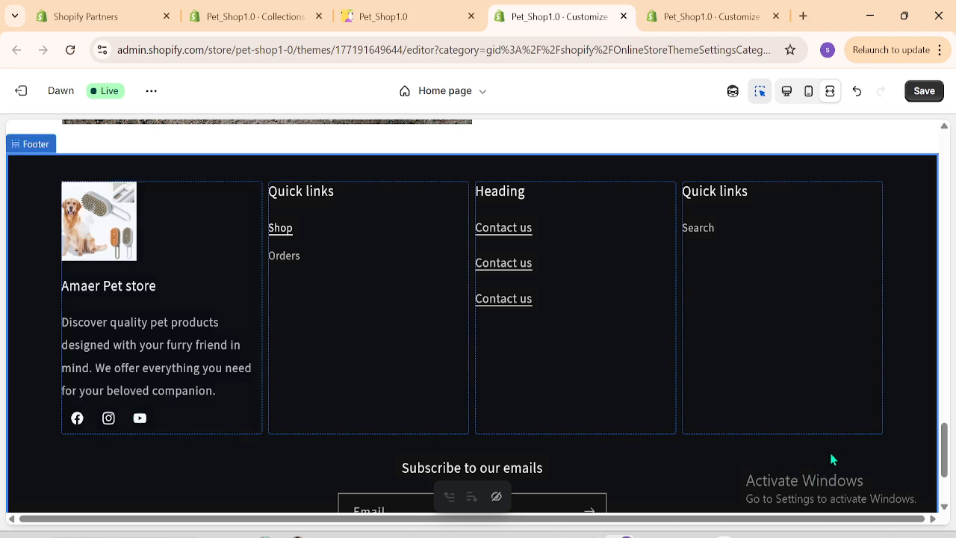
scroll(822, 448, down, 1)
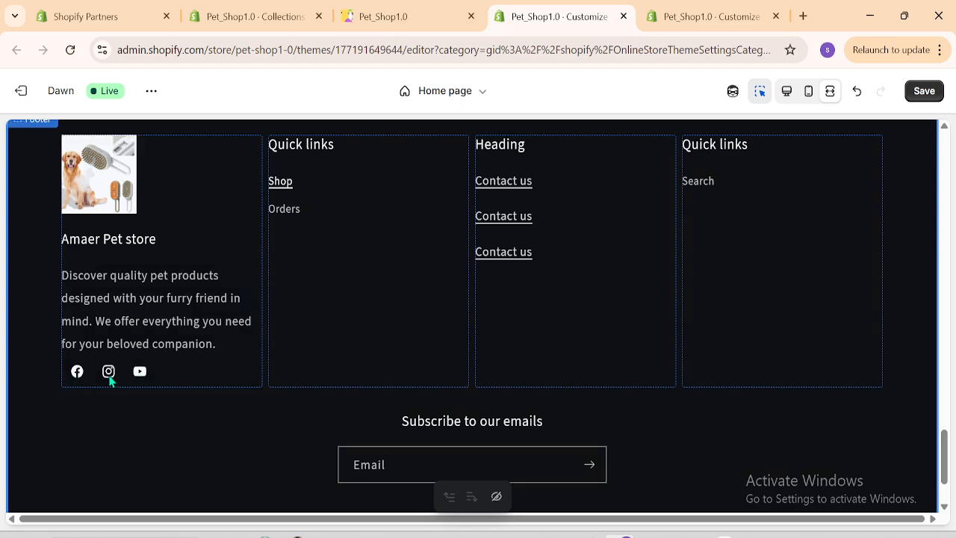
click(938, 95)
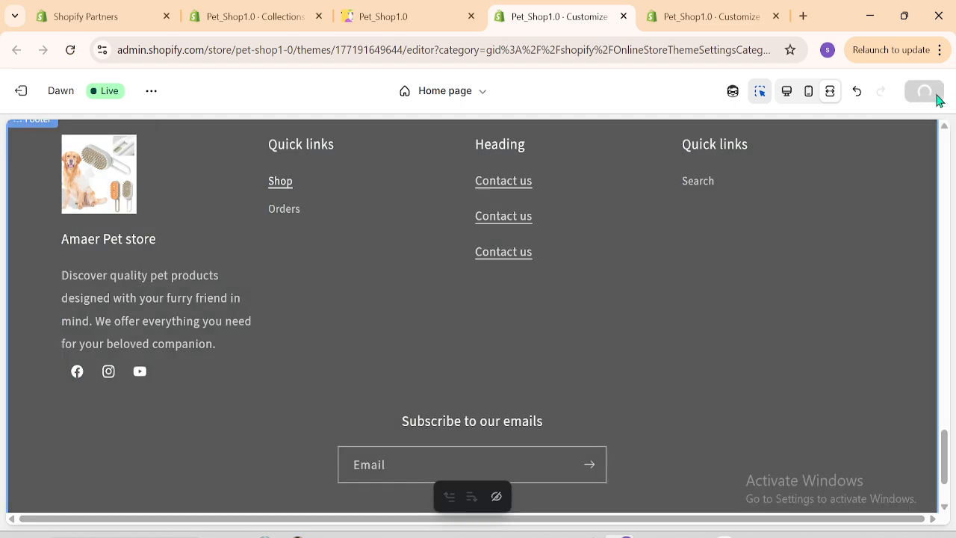